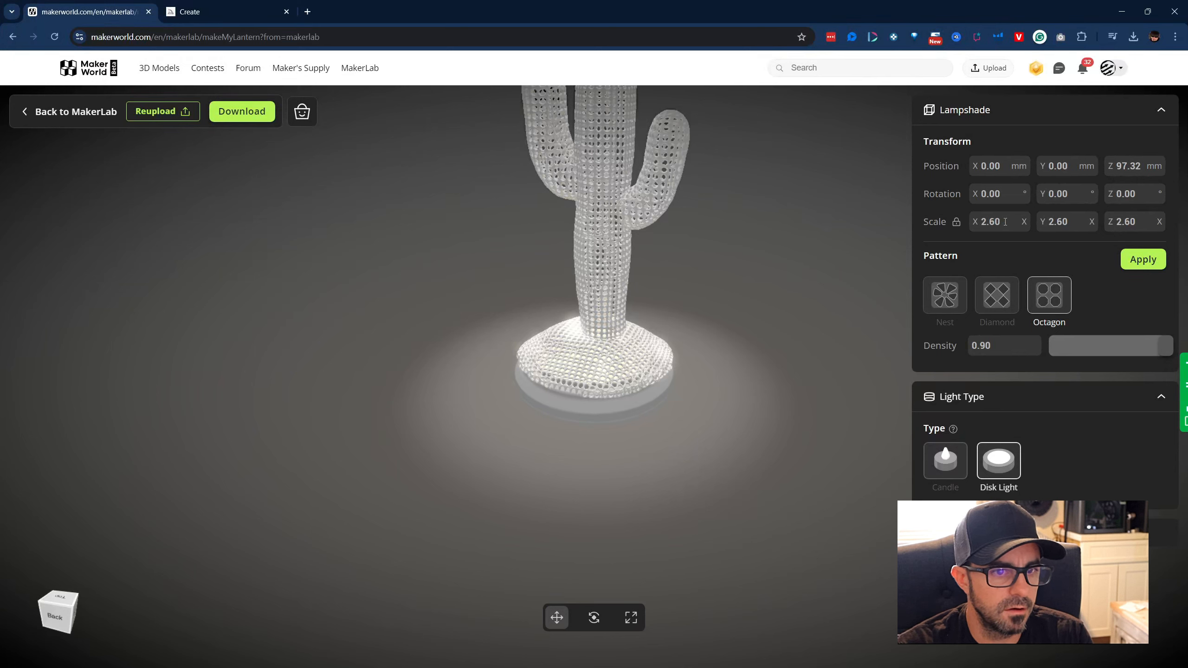
- Set the lampshade's scale to 2.70 on the X, Y and Z axes
click(995, 221)
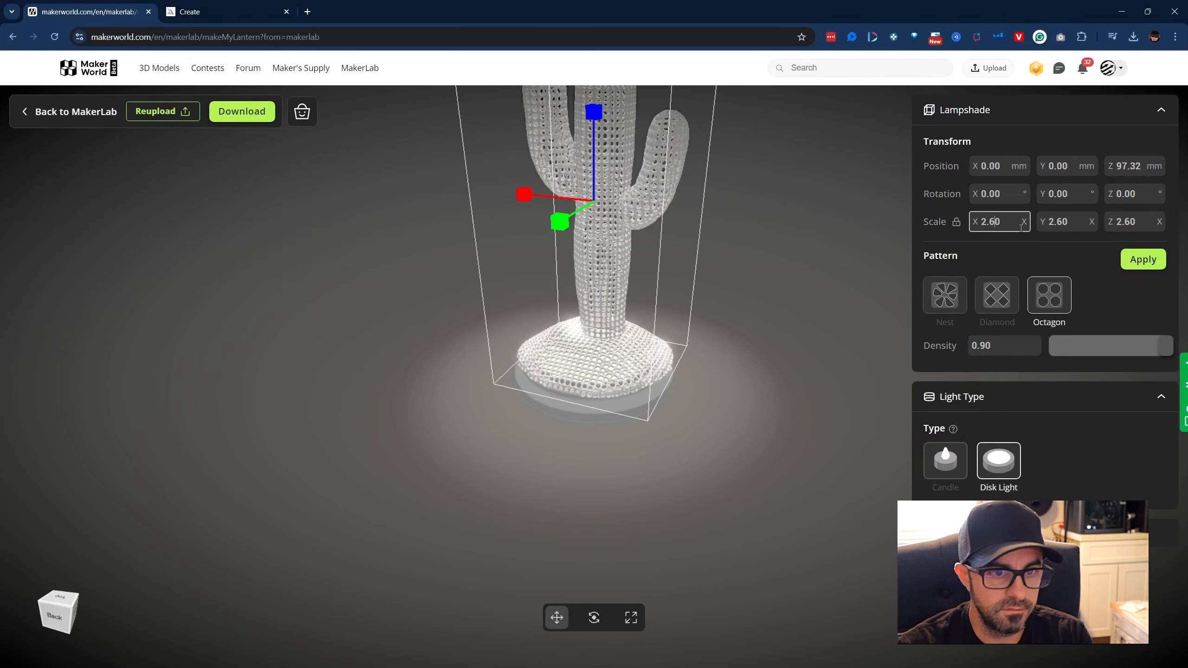
key(BackSpace)
text(7)
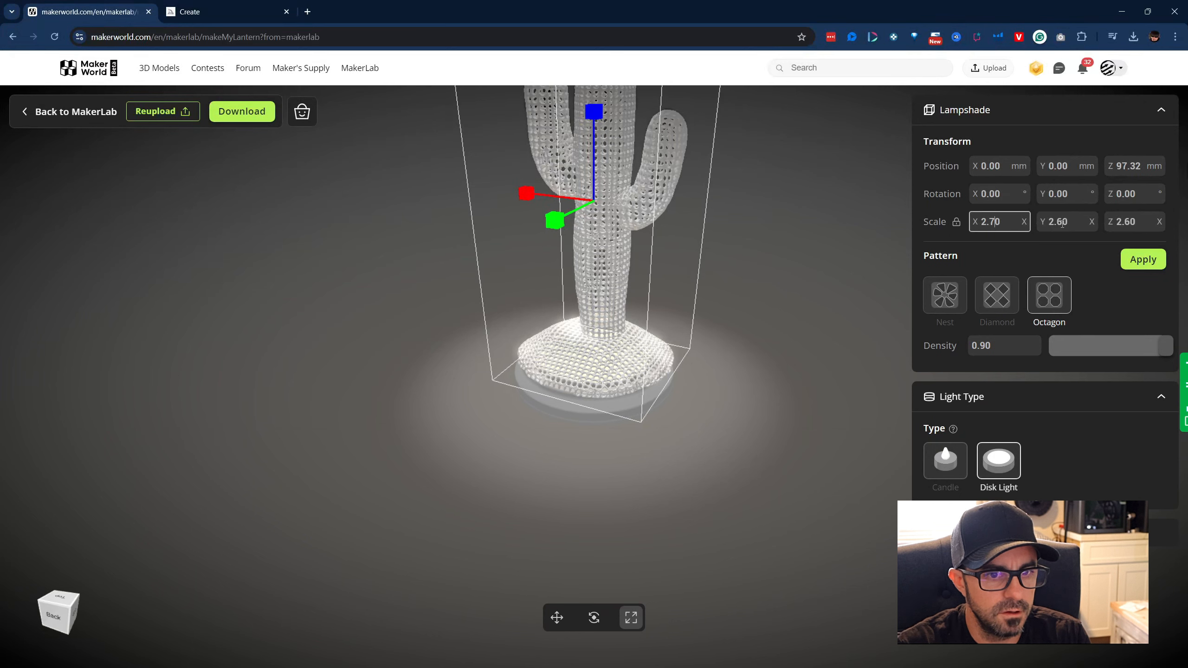
click(1062, 223)
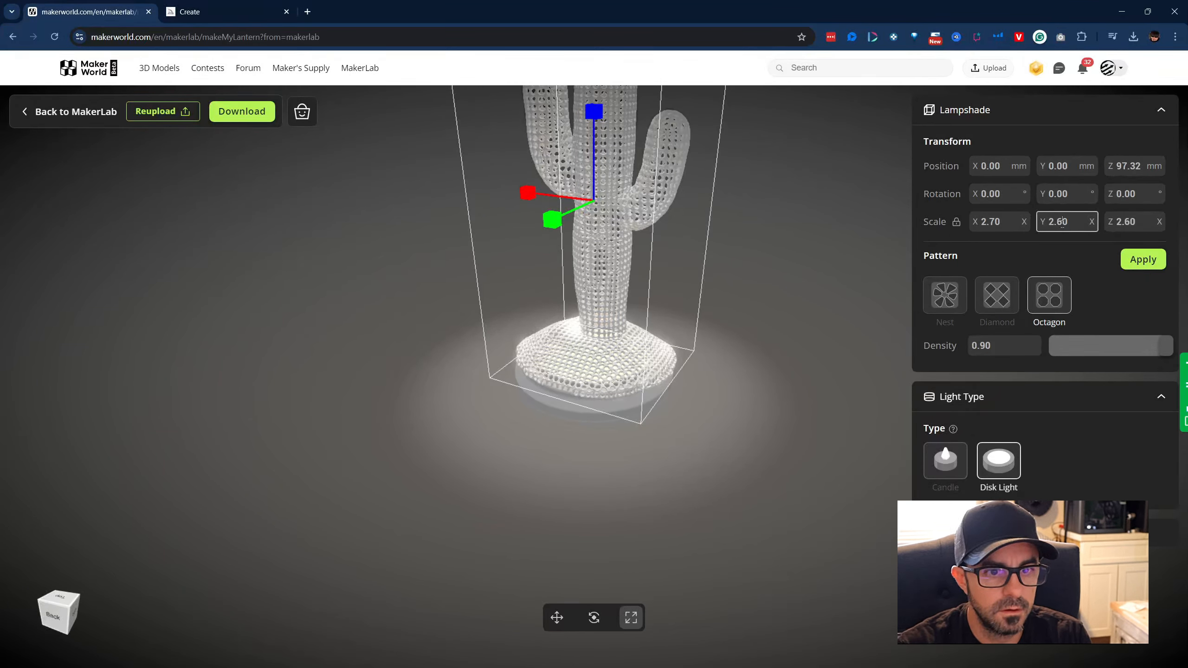
key(BackSpace)
text(7)
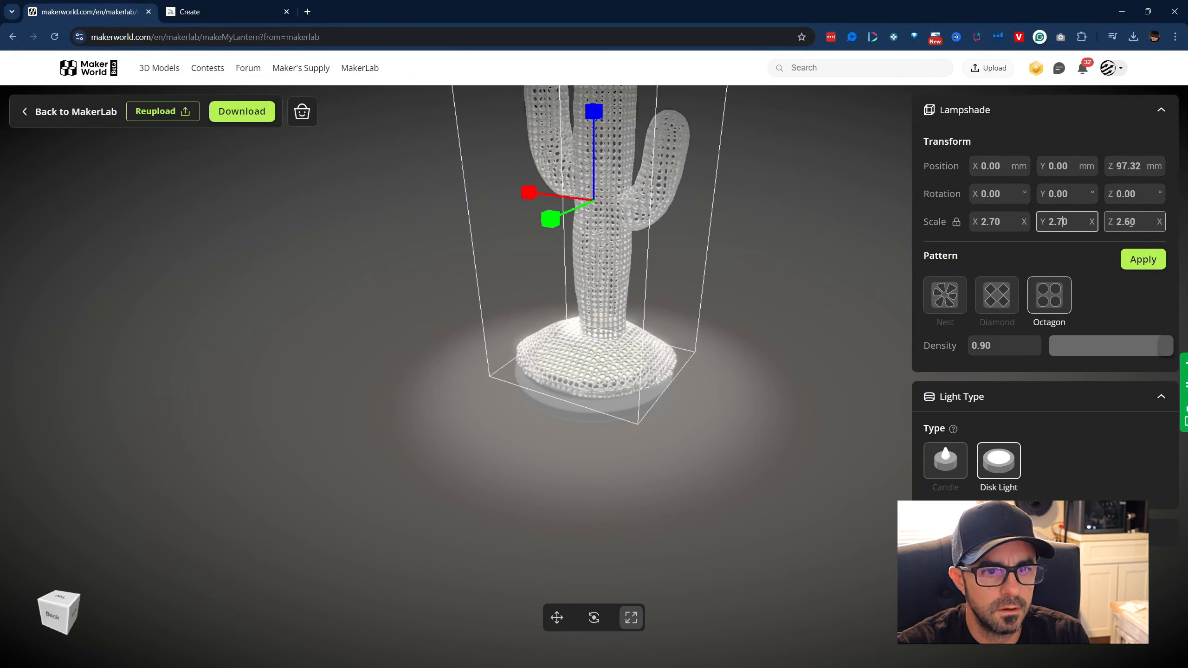
click(1131, 223)
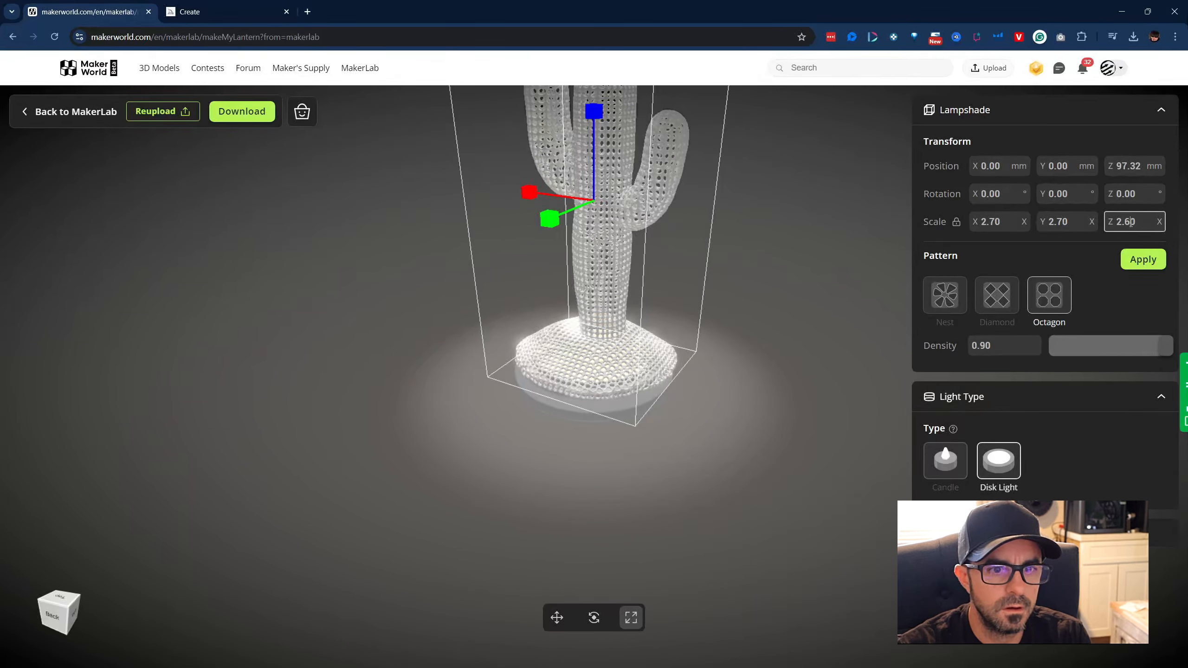
key(BackSpace)
text(7)
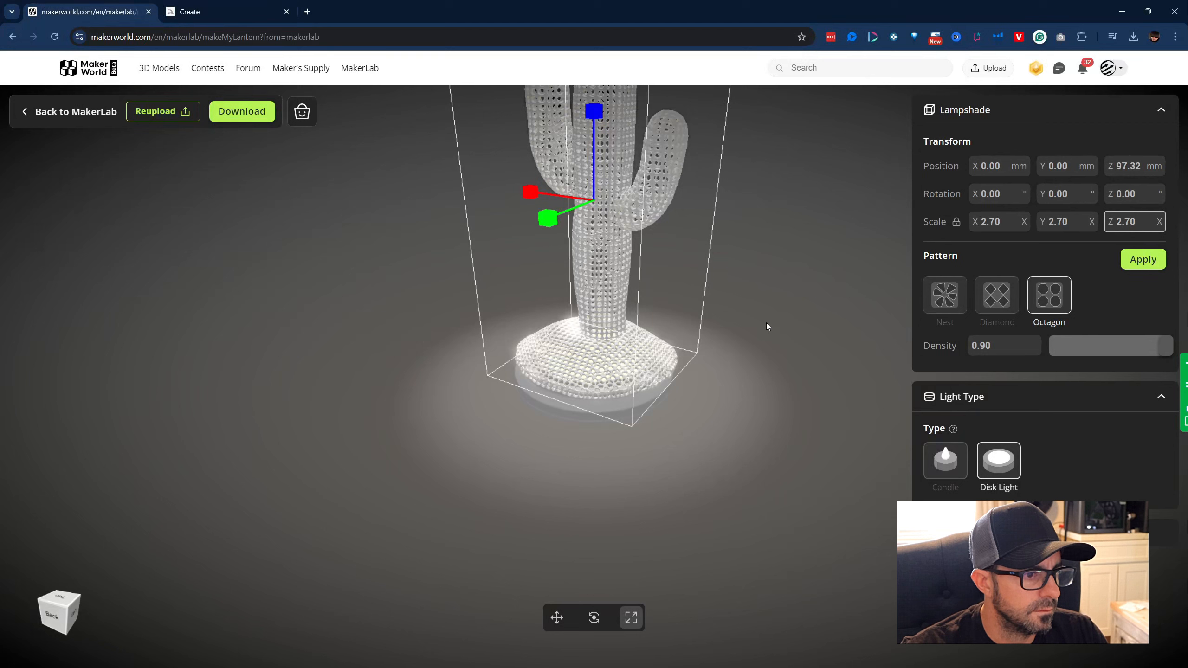
click(747, 413)
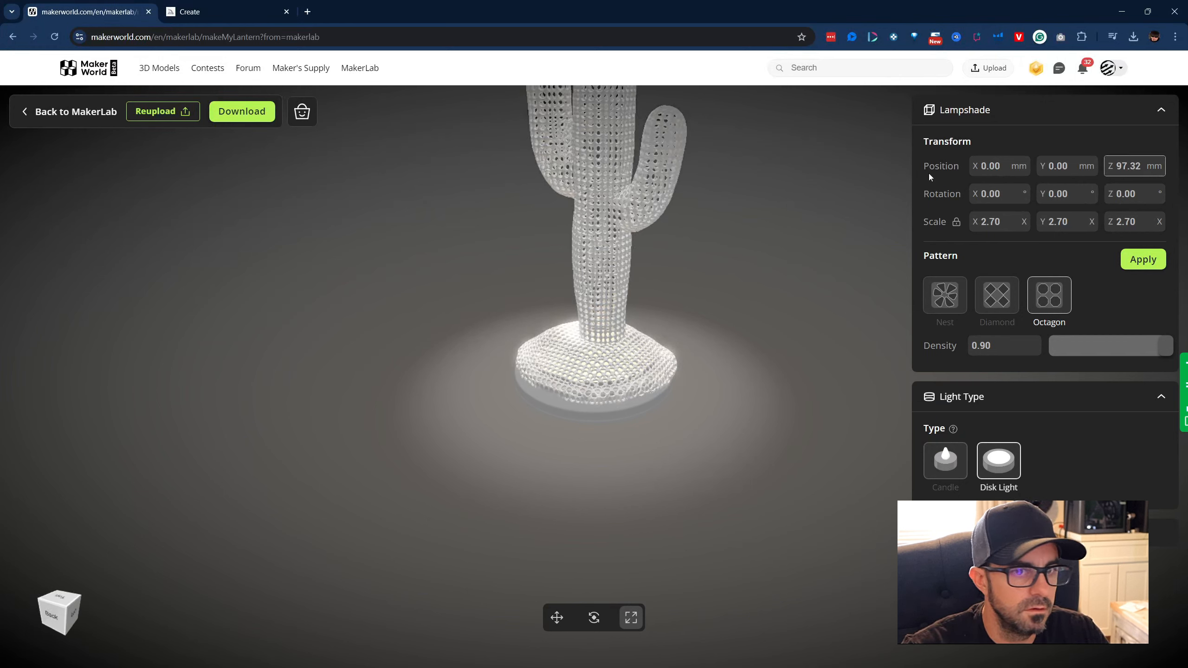
- Set the lampshade's Z position to 99 mm
click(1127, 167)
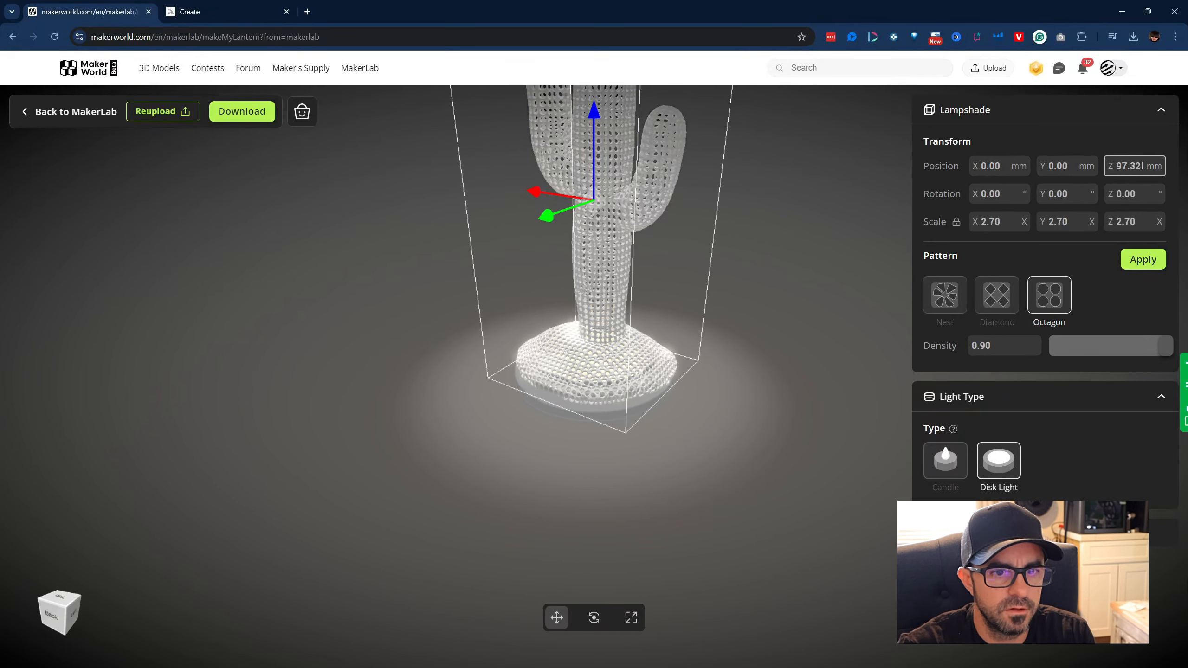
double_click(1141, 165)
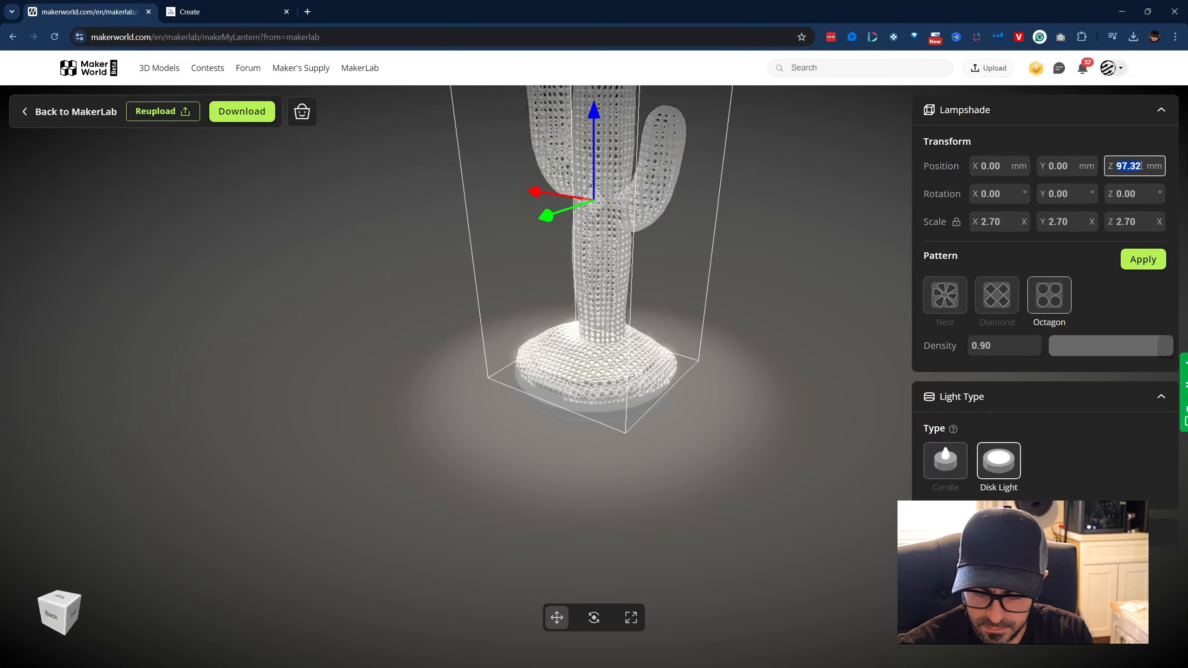
text(99)
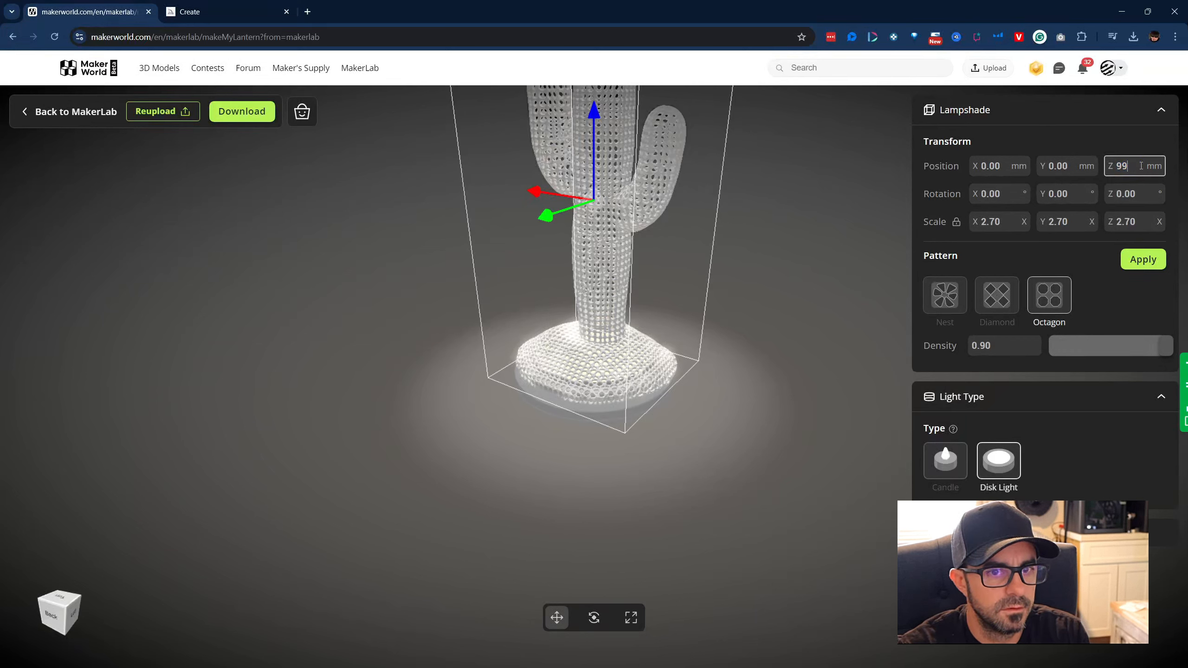
click(812, 287)
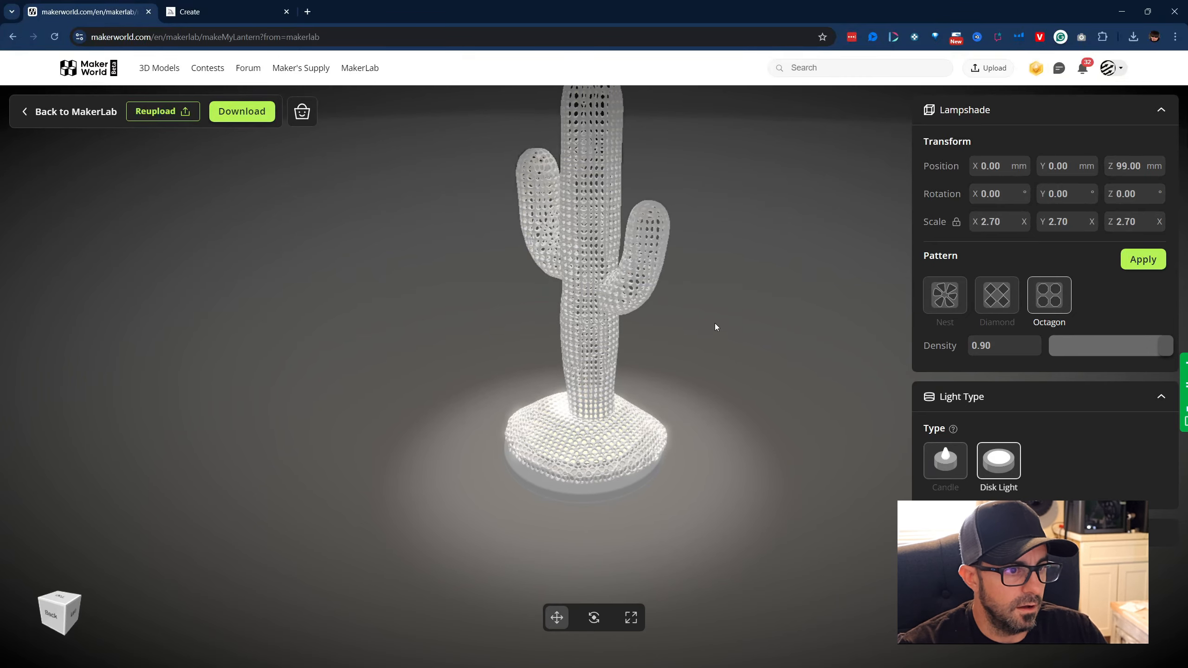
- View the saguaro cactus reference image in Midjourney and return to the MakerWorld lantern editor
click(214, 14)
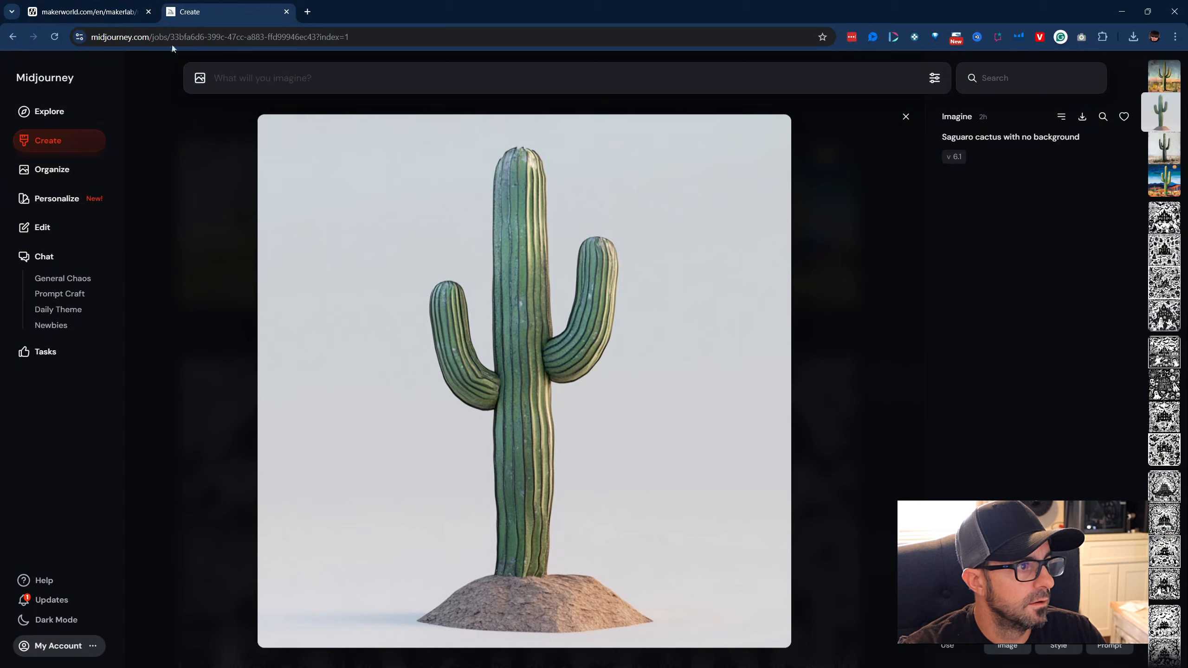
click(76, 13)
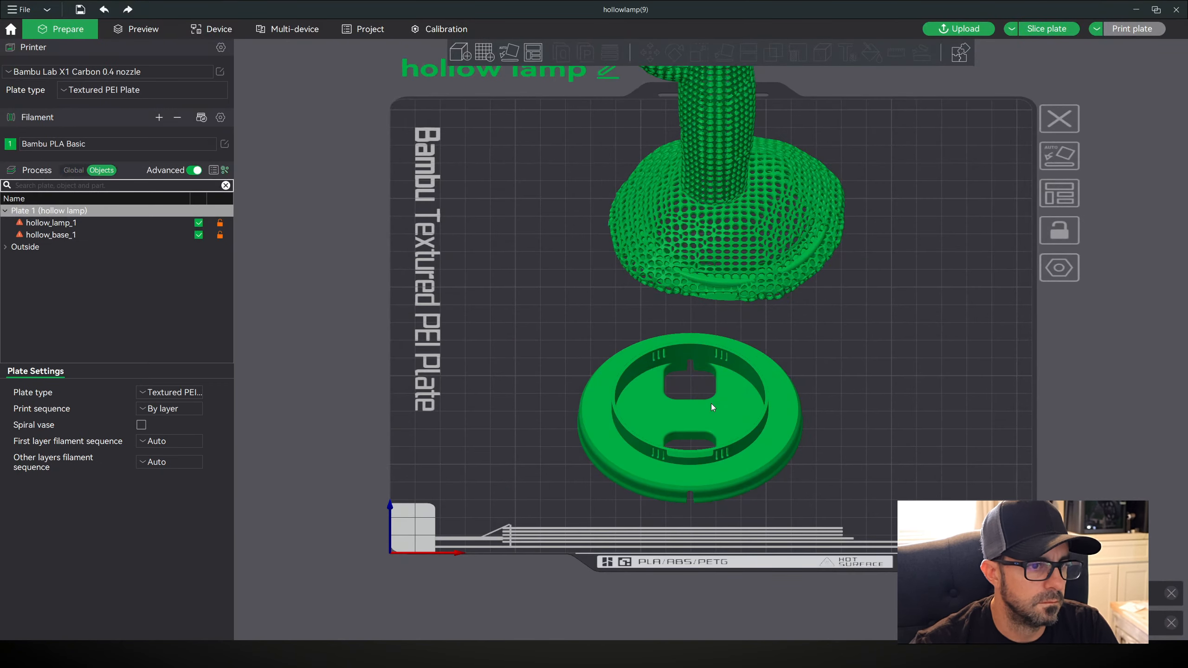
- Examine the lampshade and base from the side in Bambu Studio, close that project and dismiss the MakerWorld download dialog
drag(778, 368, 499, 294)
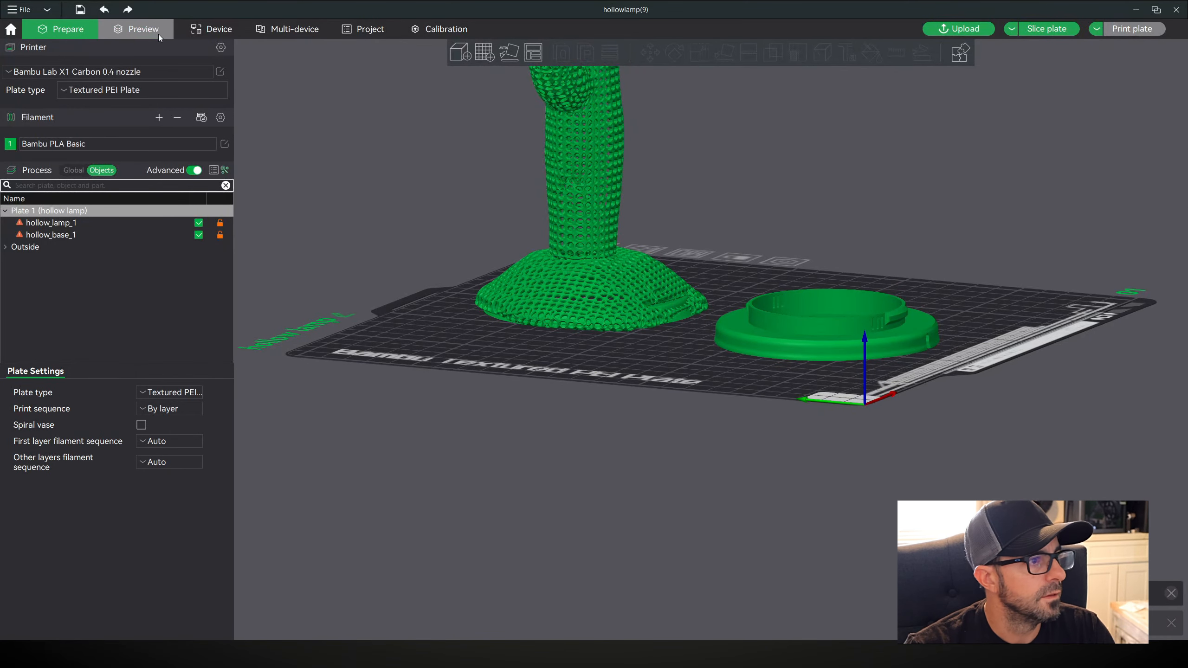
click(1175, 9)
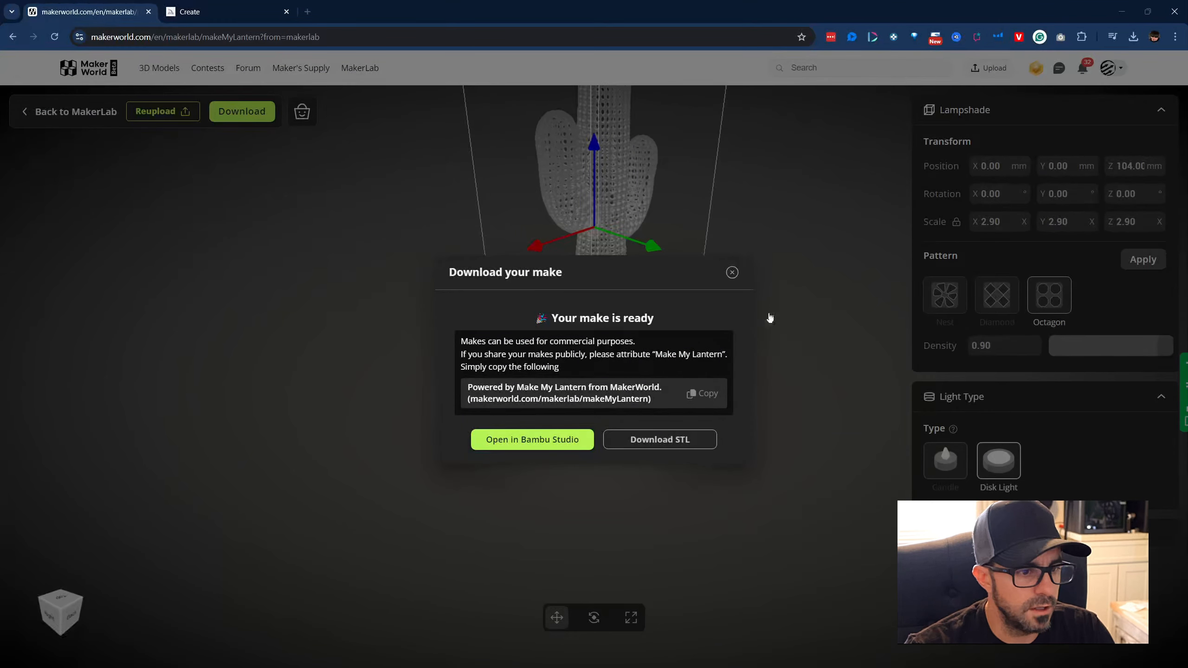
click(732, 272)
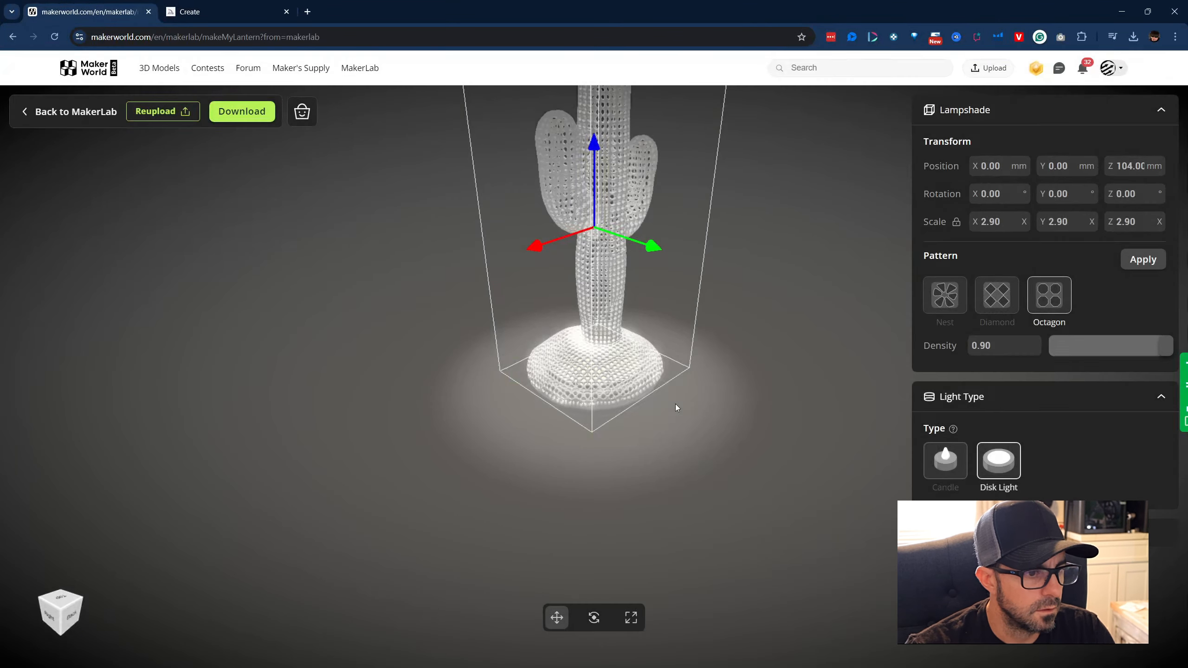
- Set the lampshade's scale to 3.00 on the X, Y and Z axes
scroll(673, 407, up, 2)
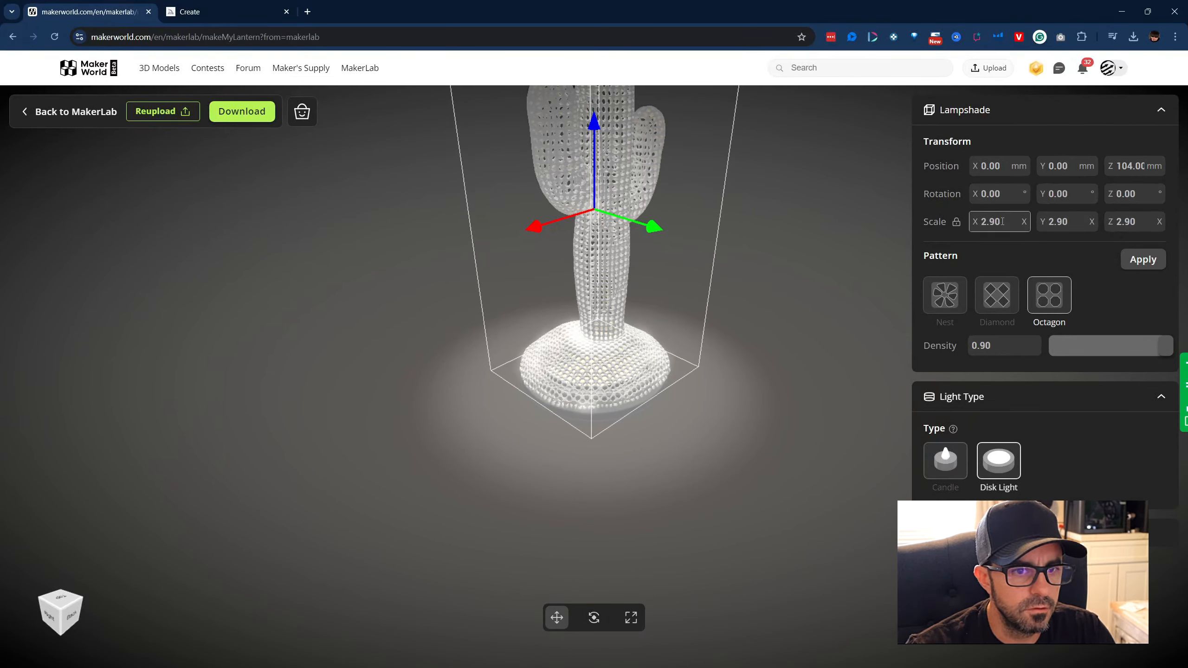
click(978, 221)
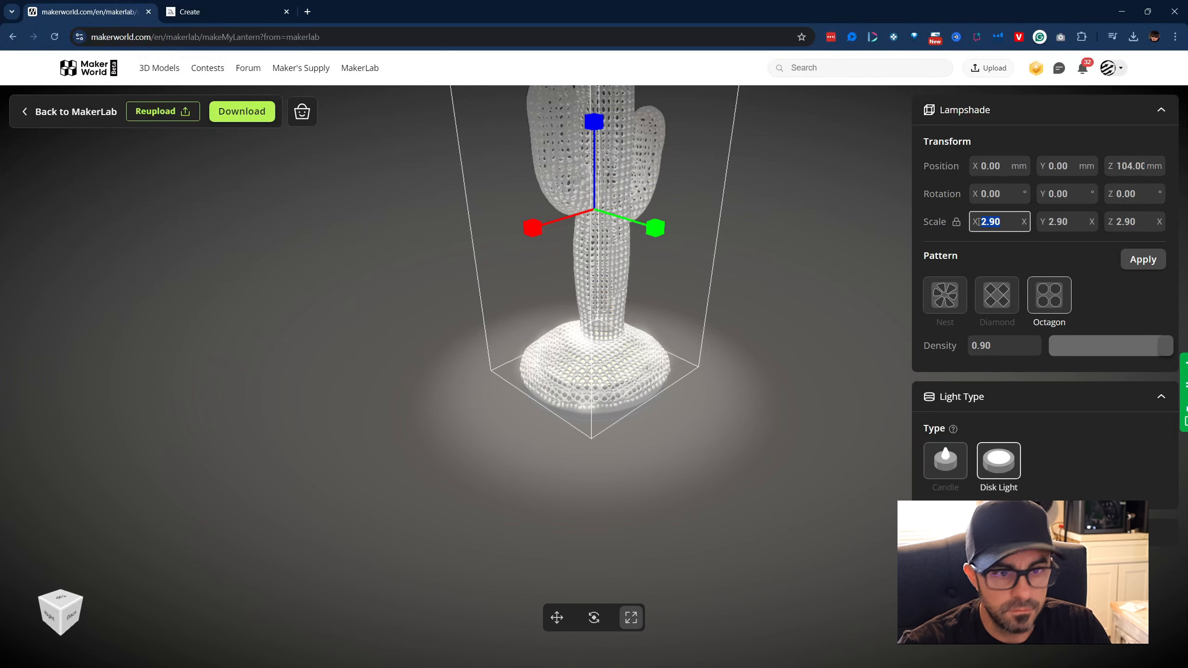
text(3)
key(Tab)
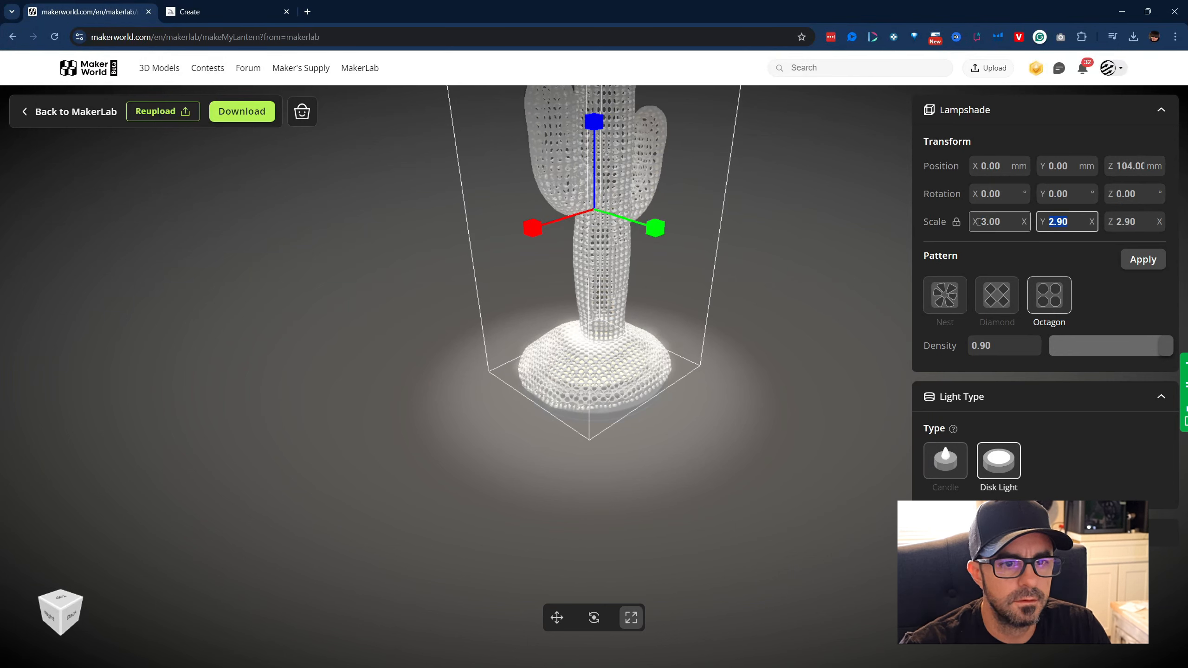
text(3)
key(Tab)
text(3)
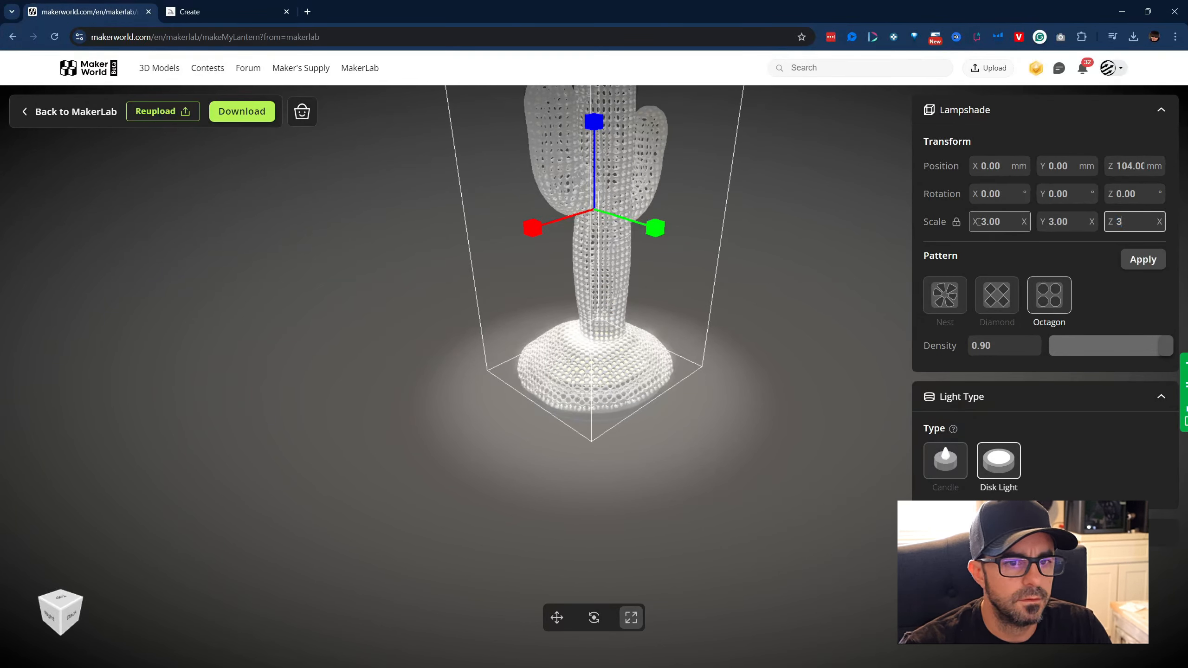
key(Tab)
click(1072, 193)
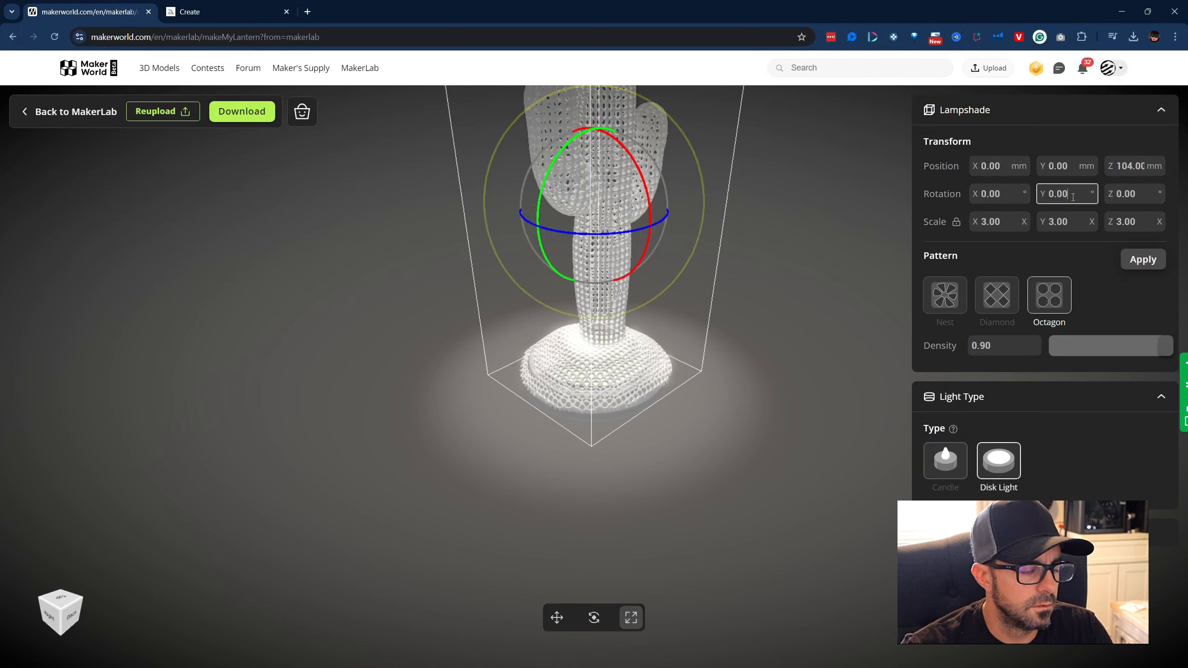
click(825, 309)
- Set the lampshade's Z position to 102 mm and download the lantern into Bambu Studio
click(1133, 167)
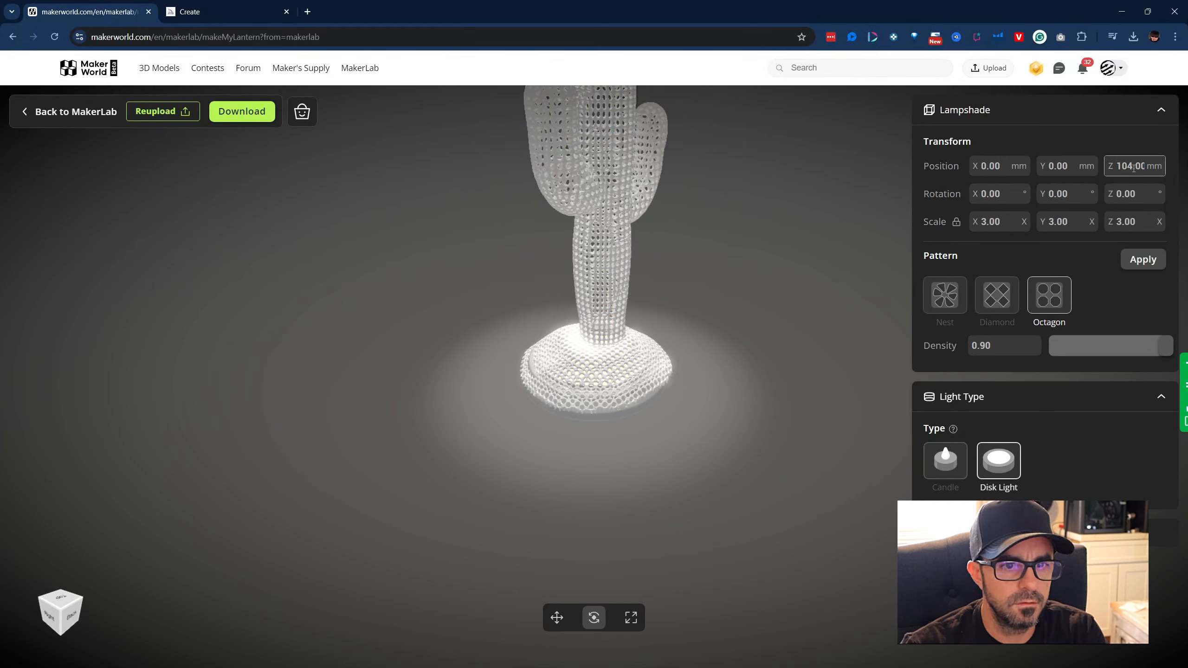
key(BackSpace)
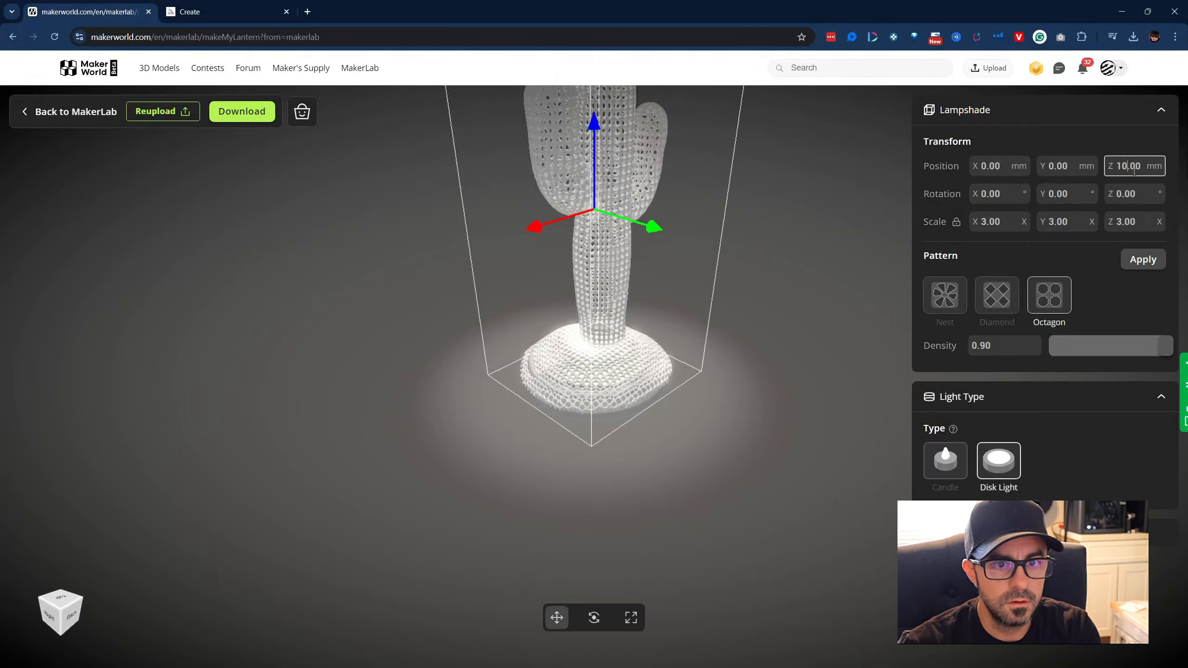
text(2)
key(Return)
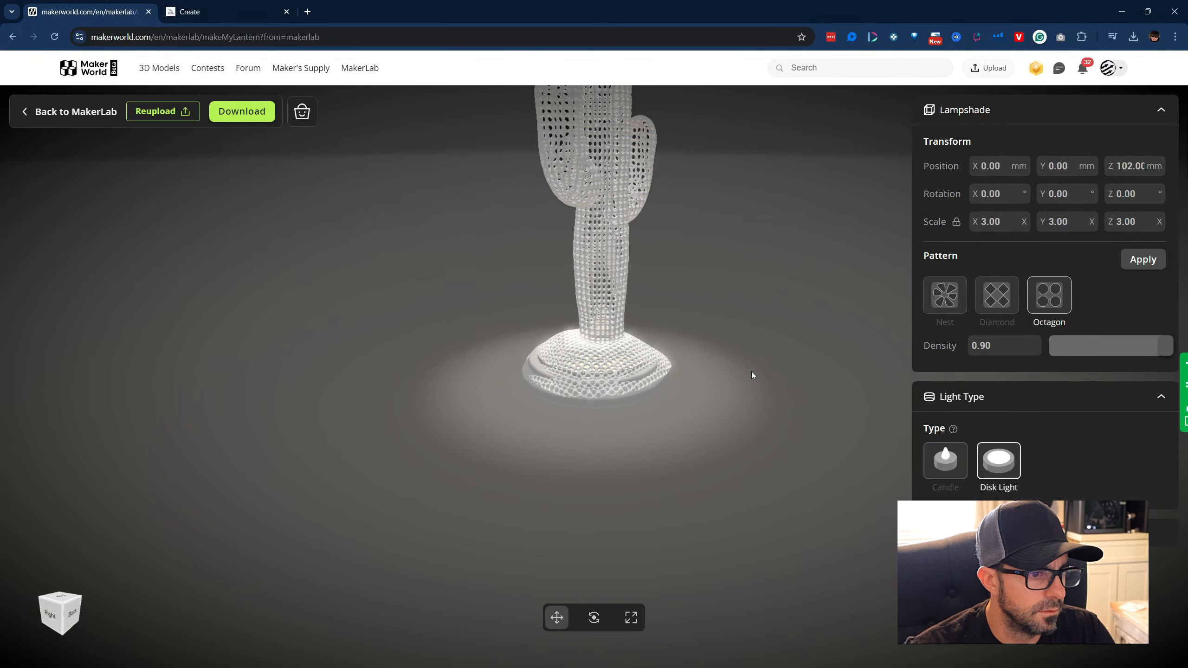
click(255, 113)
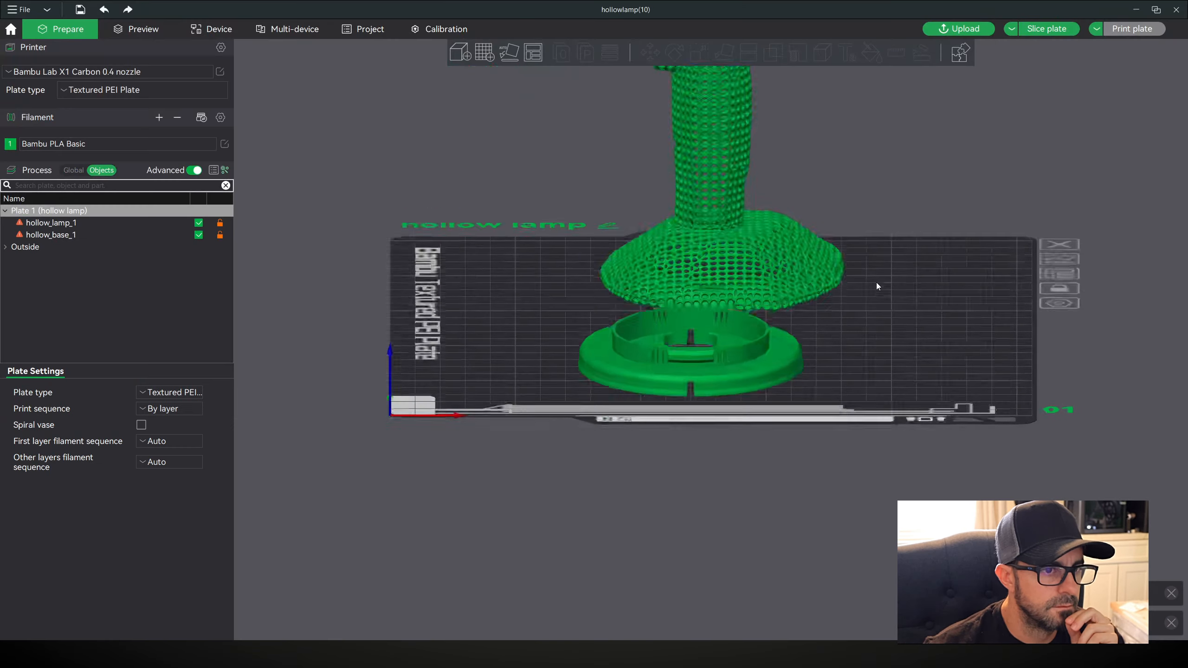
- Examine the lampshade's hollow underside and the base's ring and openings from below, above and the side
mouse_move(876, 283)
mouse_down()
mouse_move(828, 271)
mouse_move(852, 290)
mouse_move(882, 287)
mouse_up()
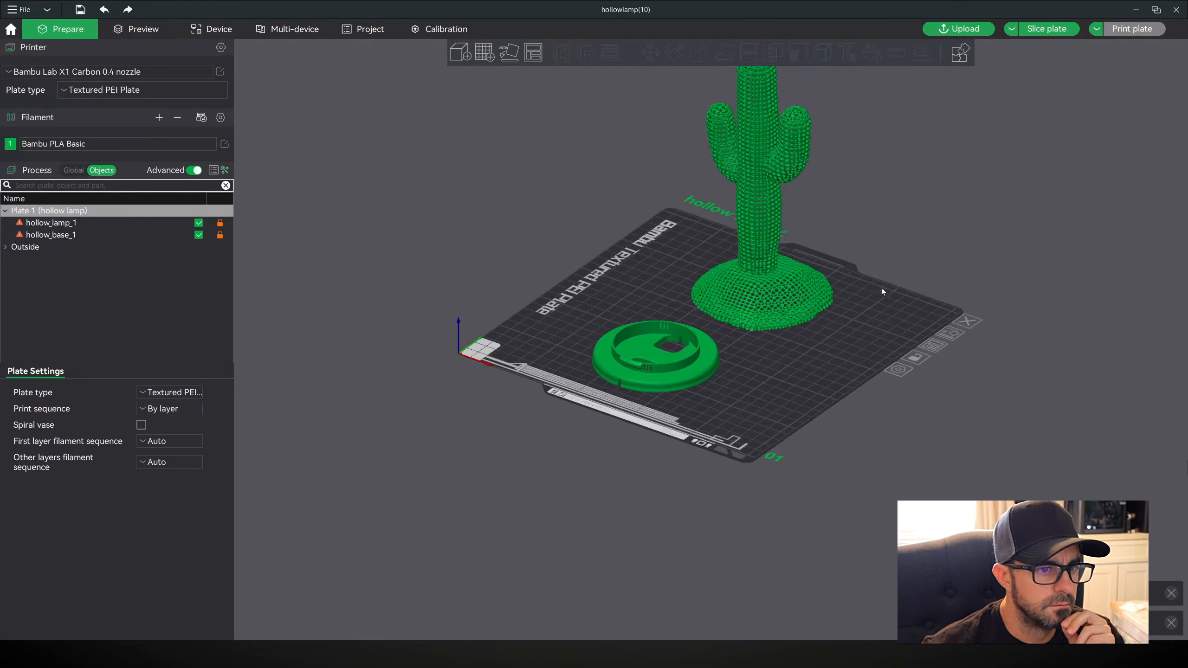
right_drag(881, 289, 817, 392)
scroll(816, 392, up, 5)
drag(815, 392, 663, 308)
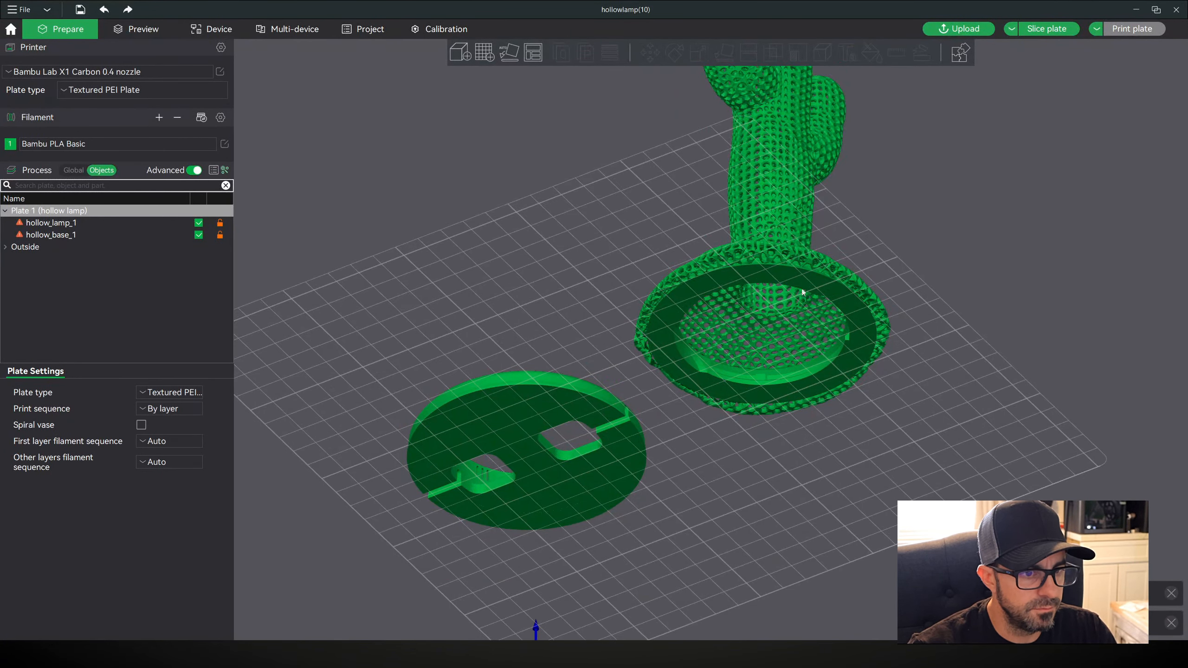
drag(735, 435, 746, 454)
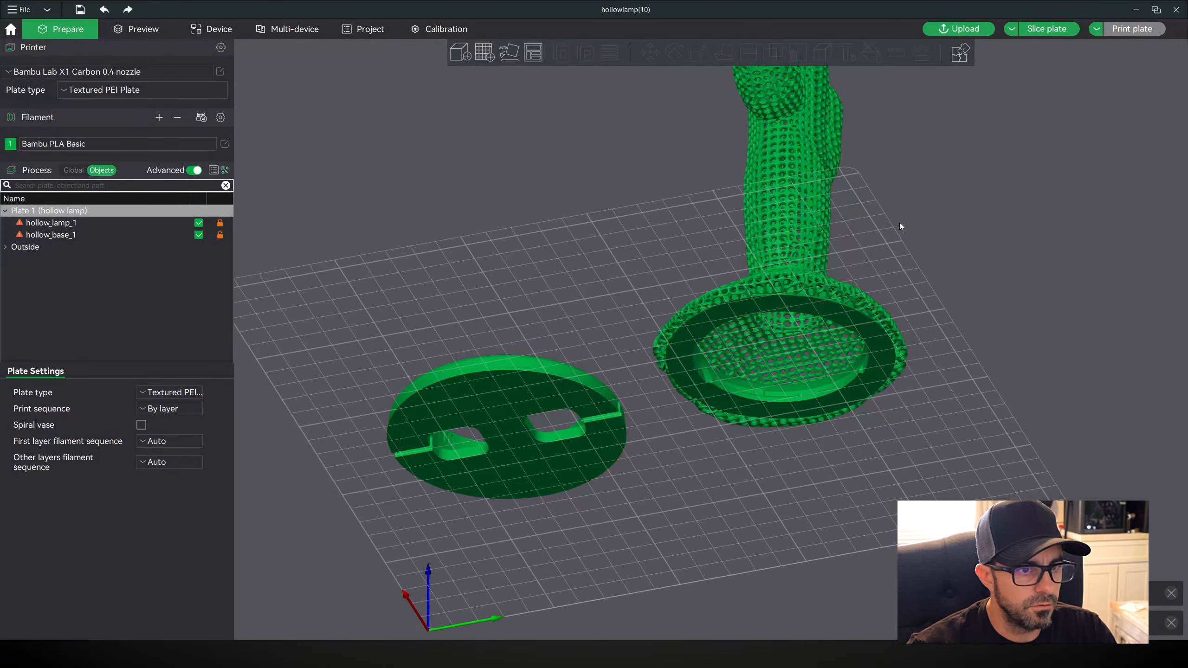
drag(901, 226, 561, 381)
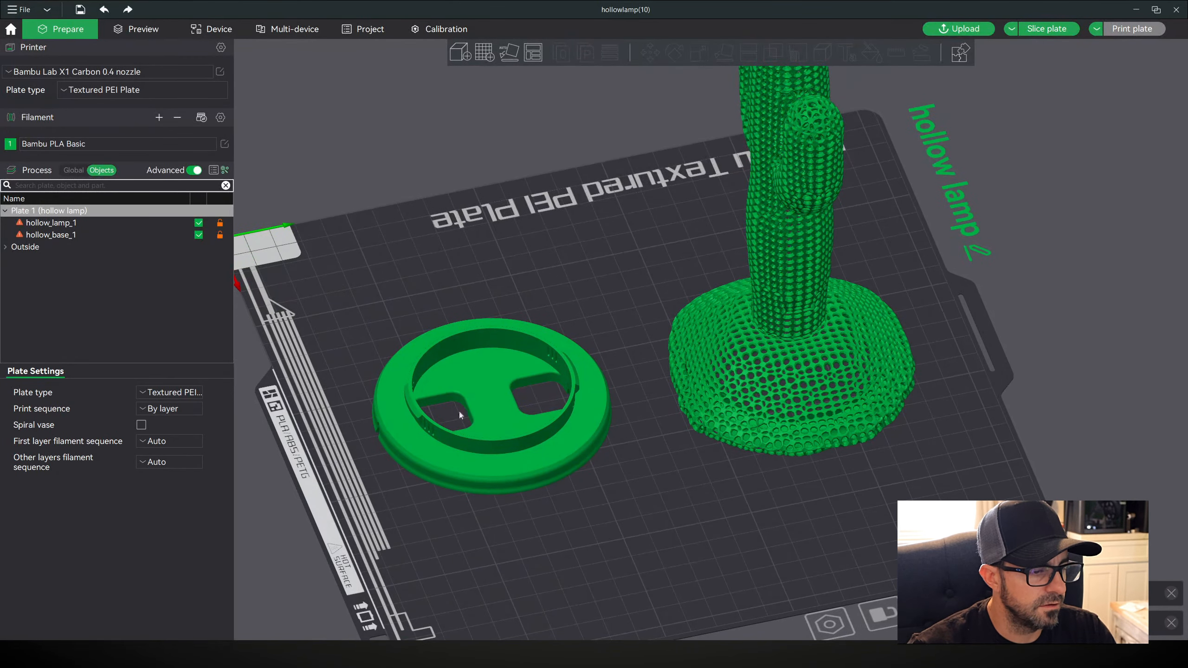
drag(460, 414, 475, 386)
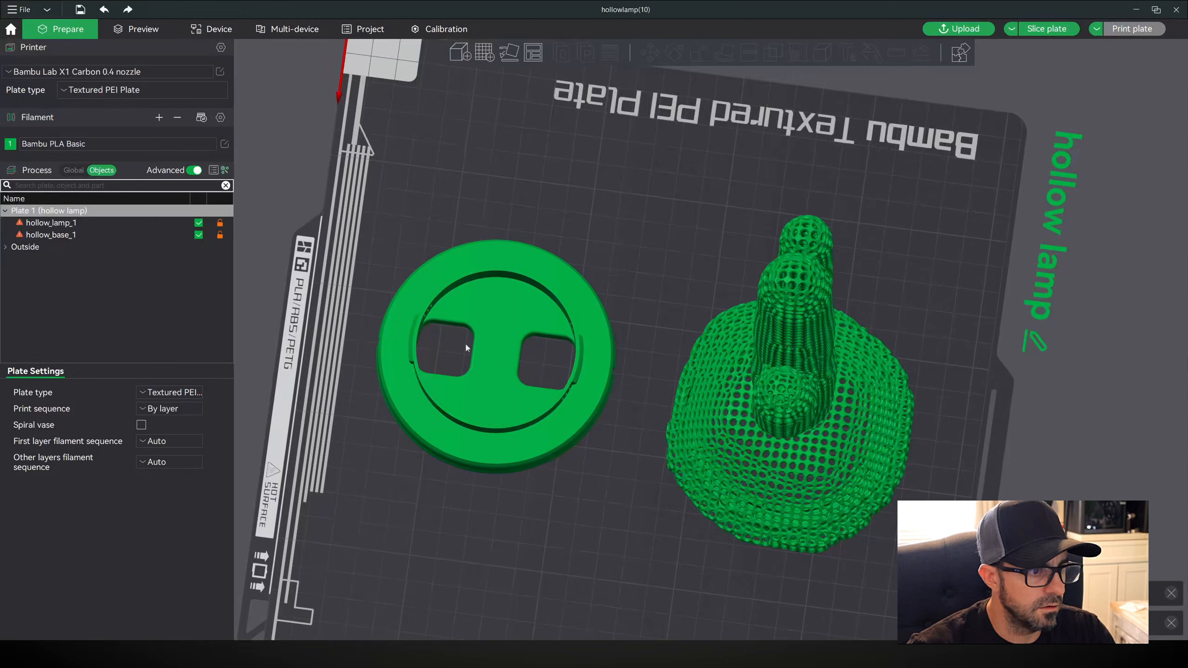
drag(375, 423, 384, 424)
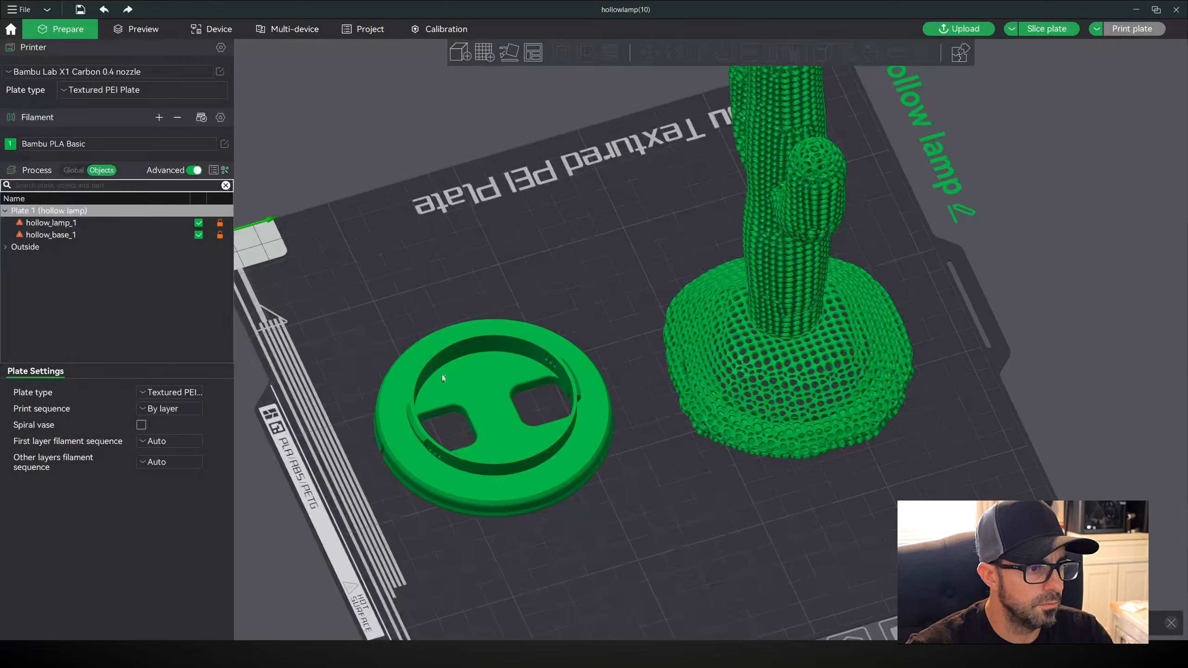
drag(442, 374, 731, 494)
drag(830, 335, 798, 470)
click(665, 401)
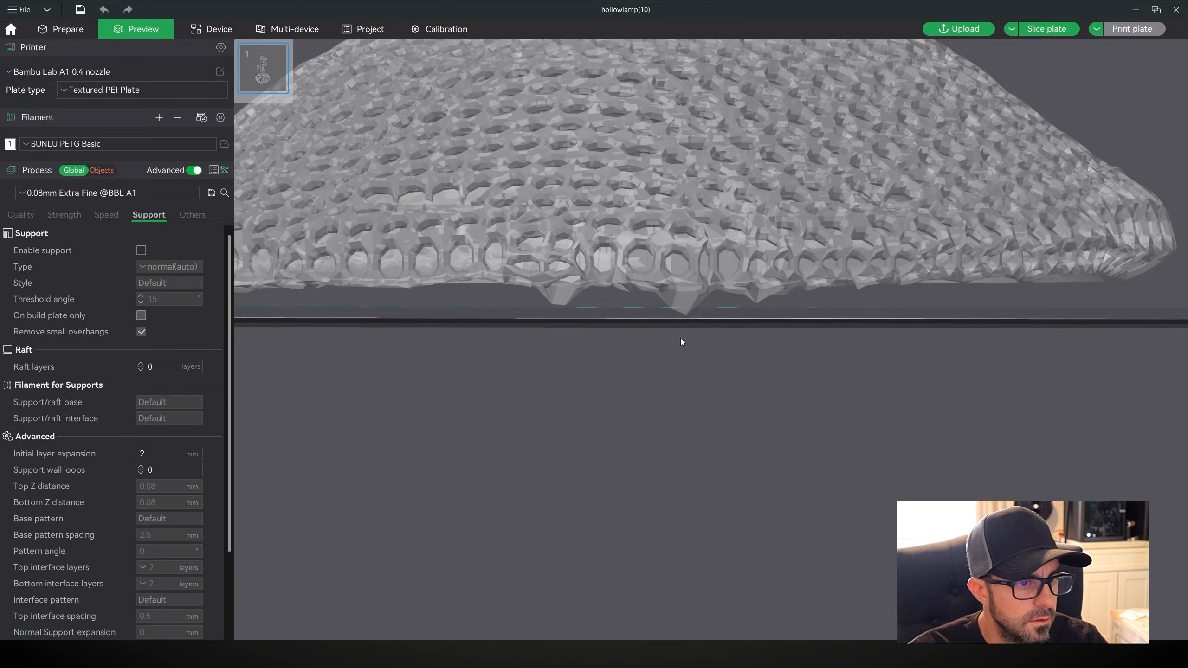
- Check the lampshade's bottom edge against the build plate and return from the slicing preview to model preparation
scroll(682, 341, down, 2)
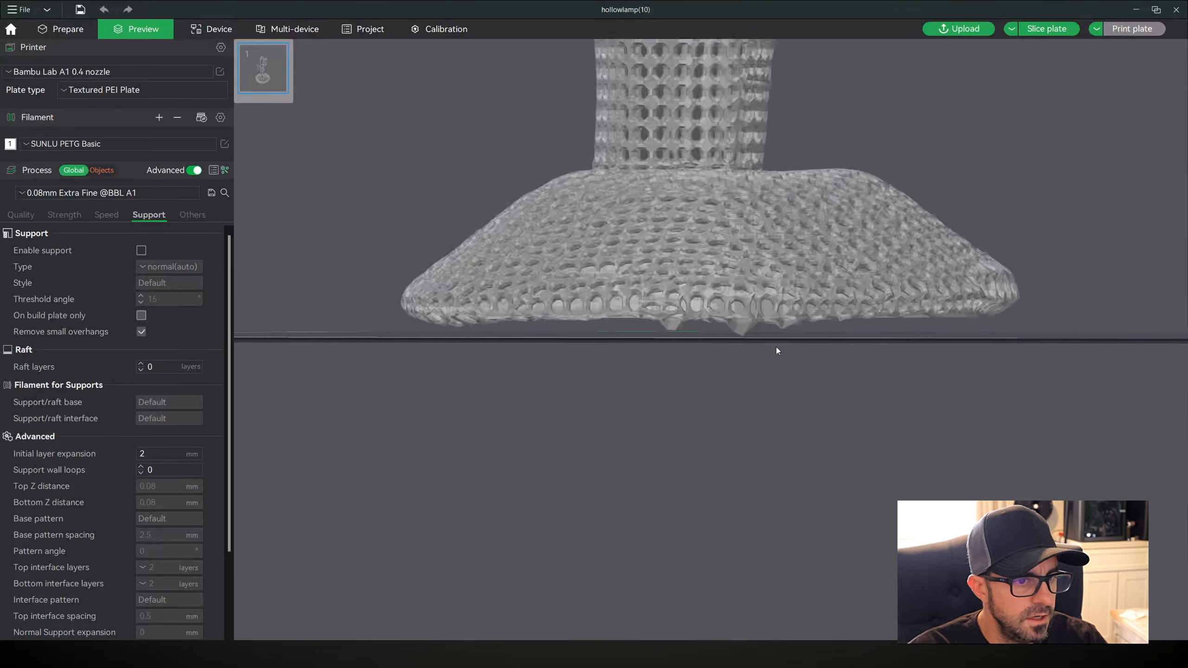
right_drag(775, 347, 792, 349)
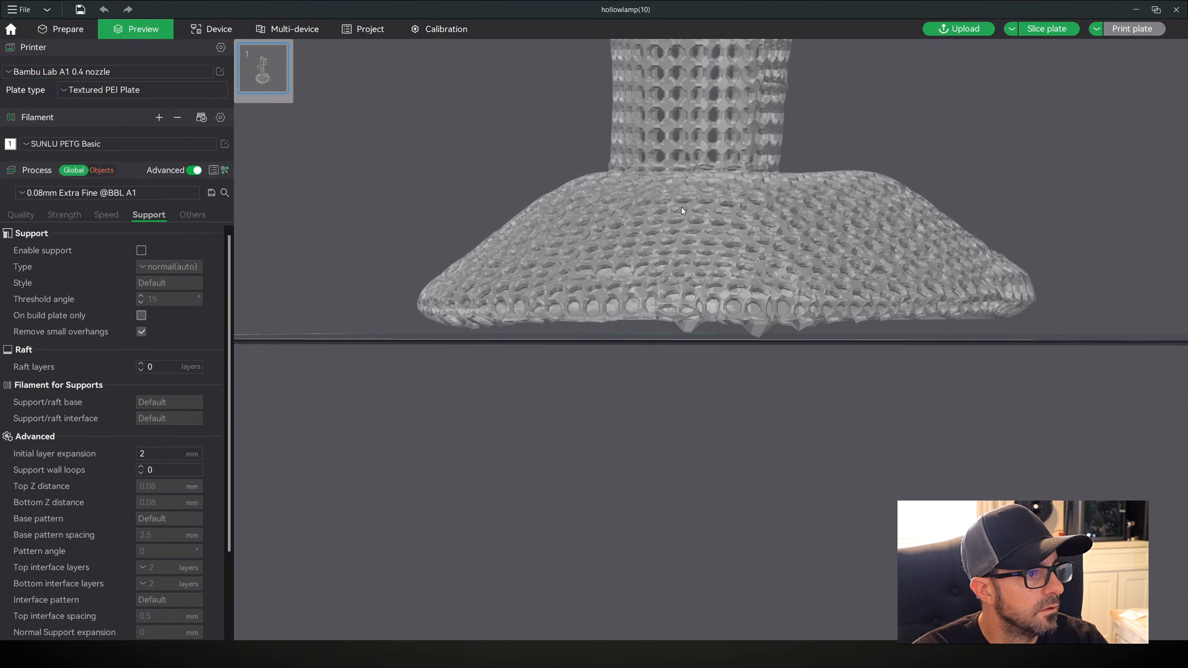
click(68, 29)
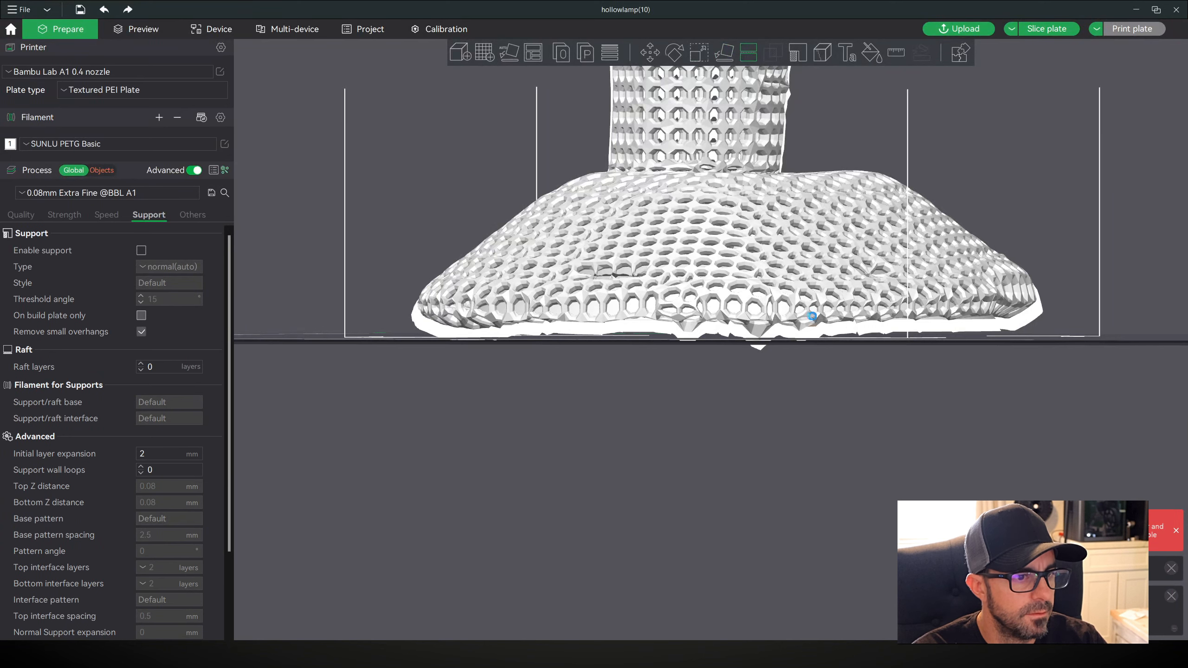
- Start a planar cut on the cactus lampshade and lower the cutting plane to a height of about 3.28 mm
scroll(726, 247, down, 7)
right_drag(726, 247, 670, 362)
drag(663, 121, 666, 415)
scroll(685, 464, up, 7)
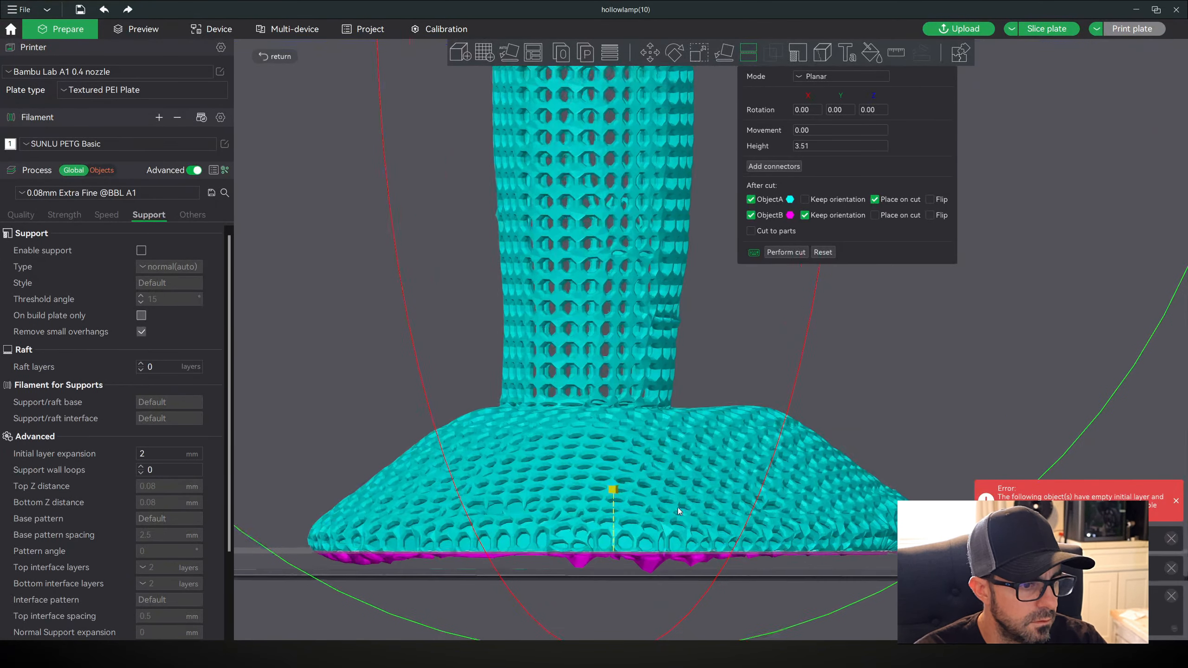
right_drag(677, 509, 777, 141)
right_drag(700, 234, 547, 249)
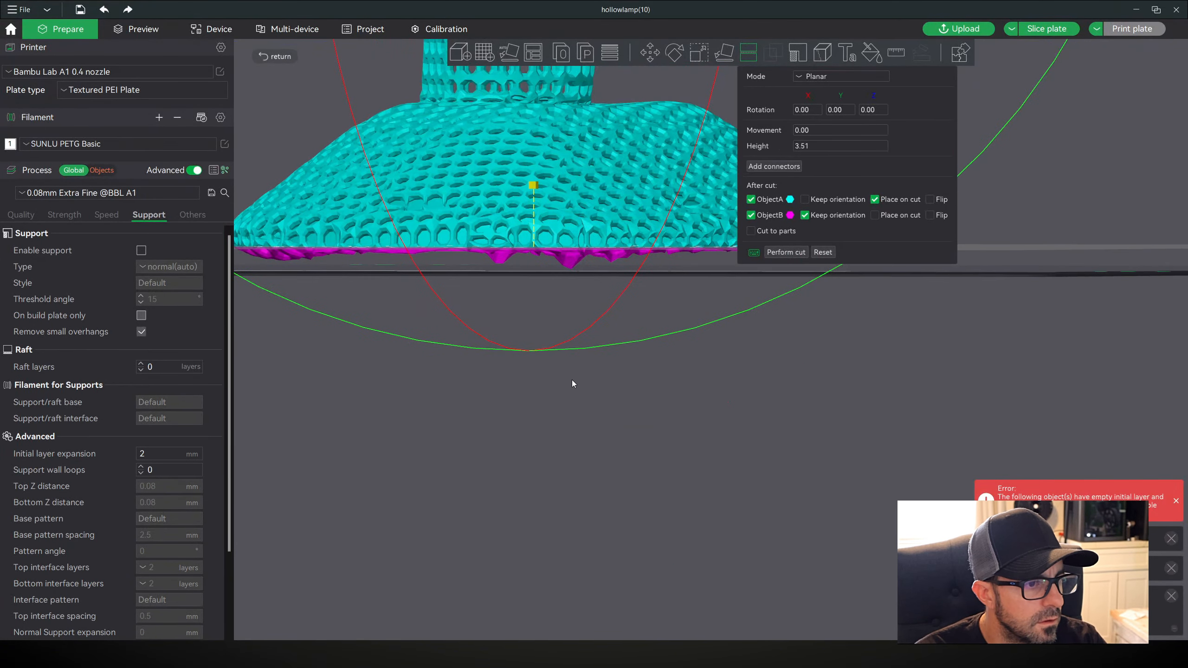
drag(573, 383, 575, 392)
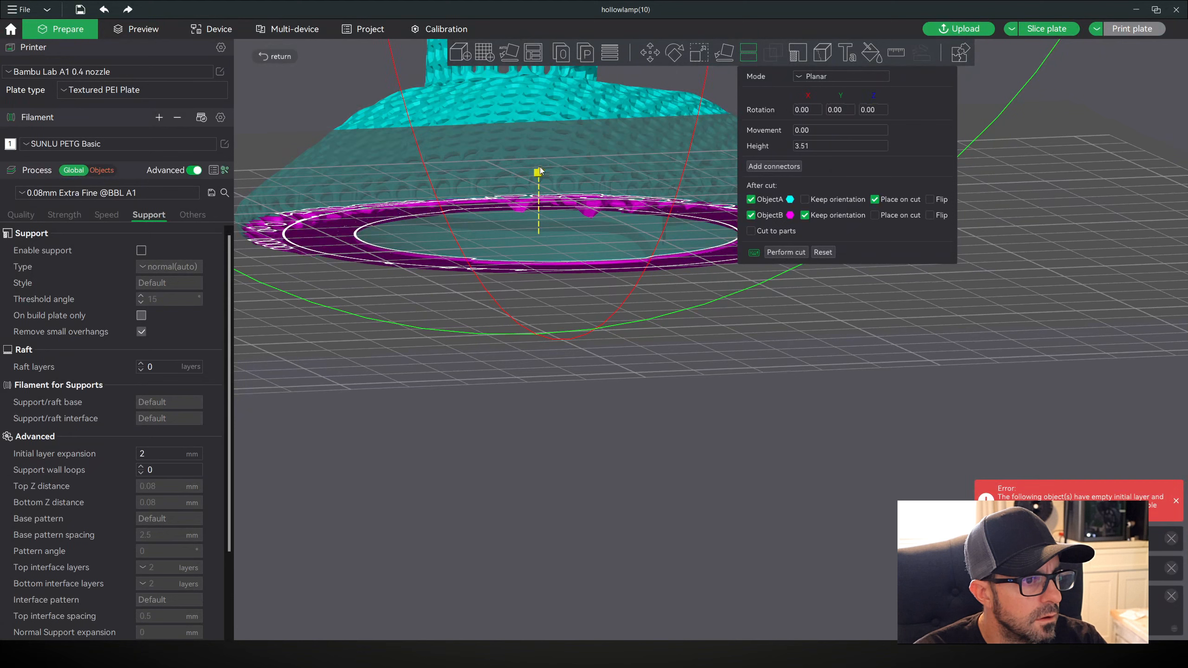
drag(539, 176, 541, 177)
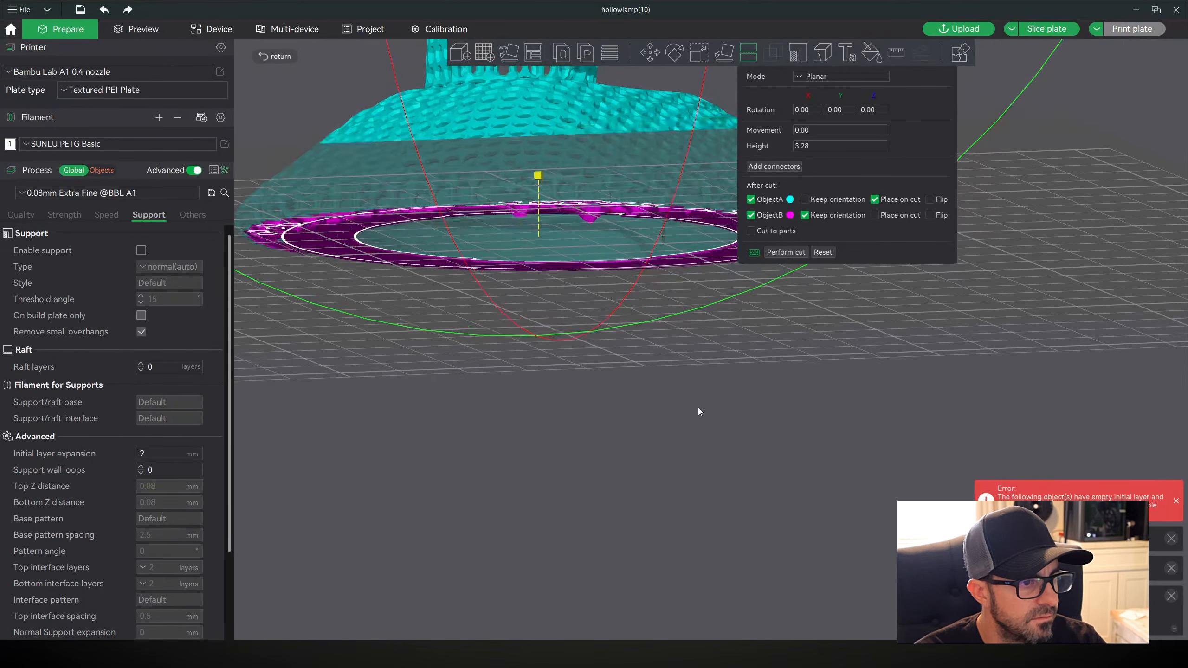
- Cut the lampshade at a height of about 3.08 mm with both parts keeping their orientation, declining the non-manifold edge fix
drag(698, 408, 559, 266)
drag(537, 190, 585, 370)
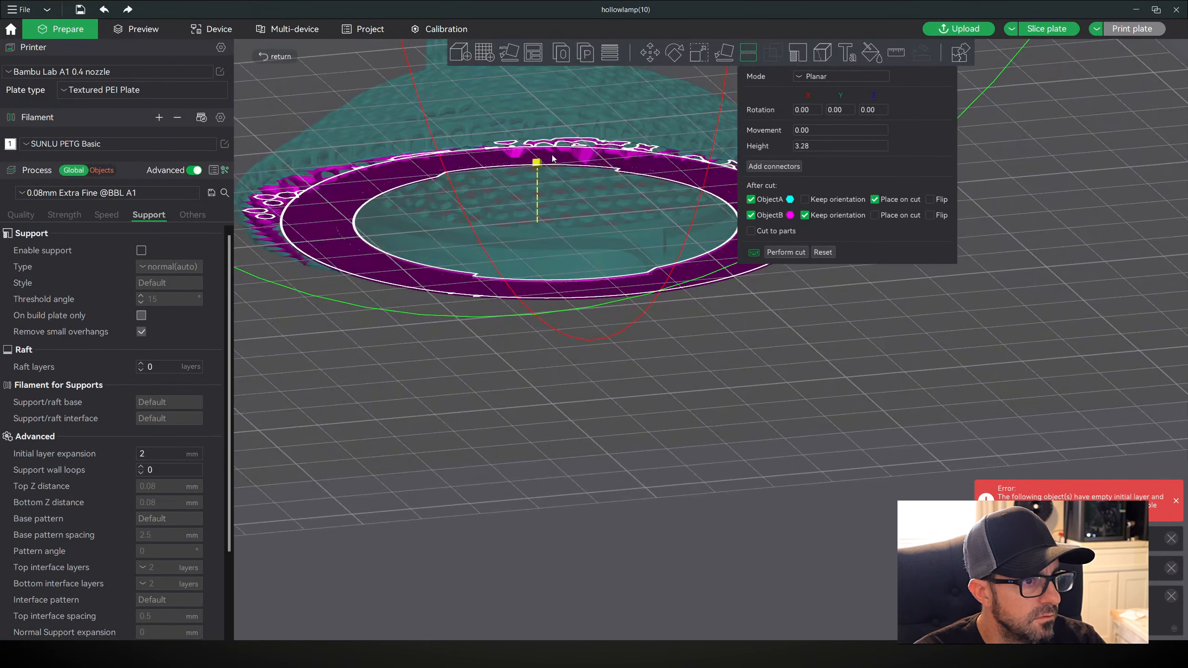
drag(538, 162, 537, 168)
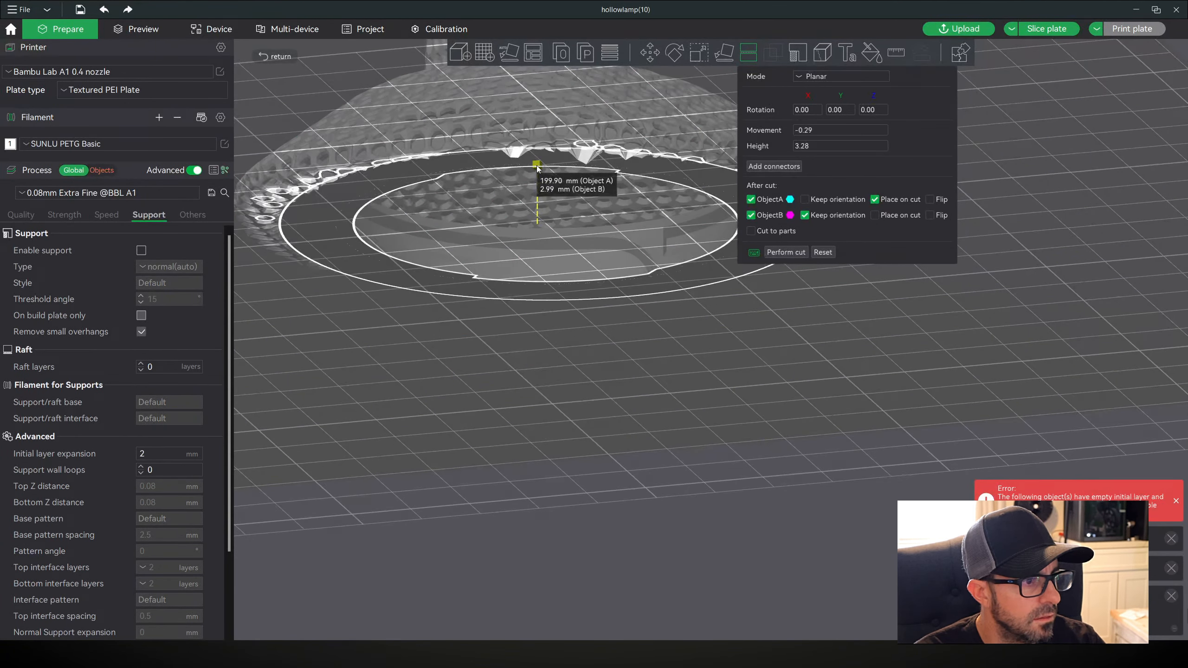
drag(728, 356, 728, 364)
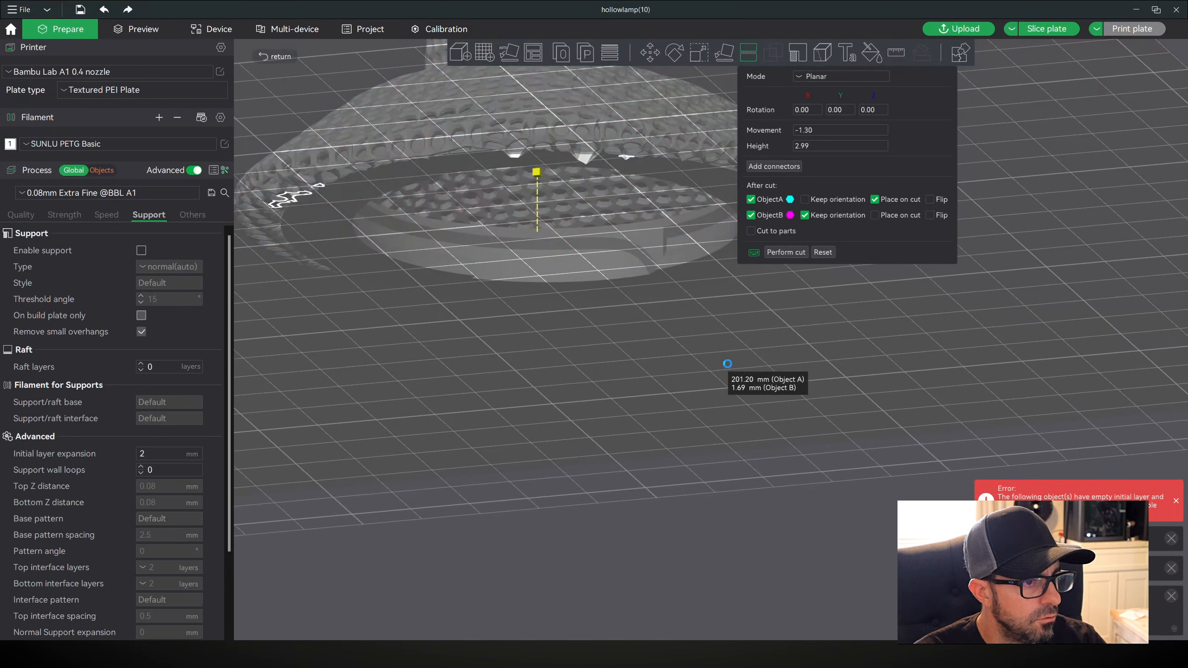
drag(536, 172, 543, 165)
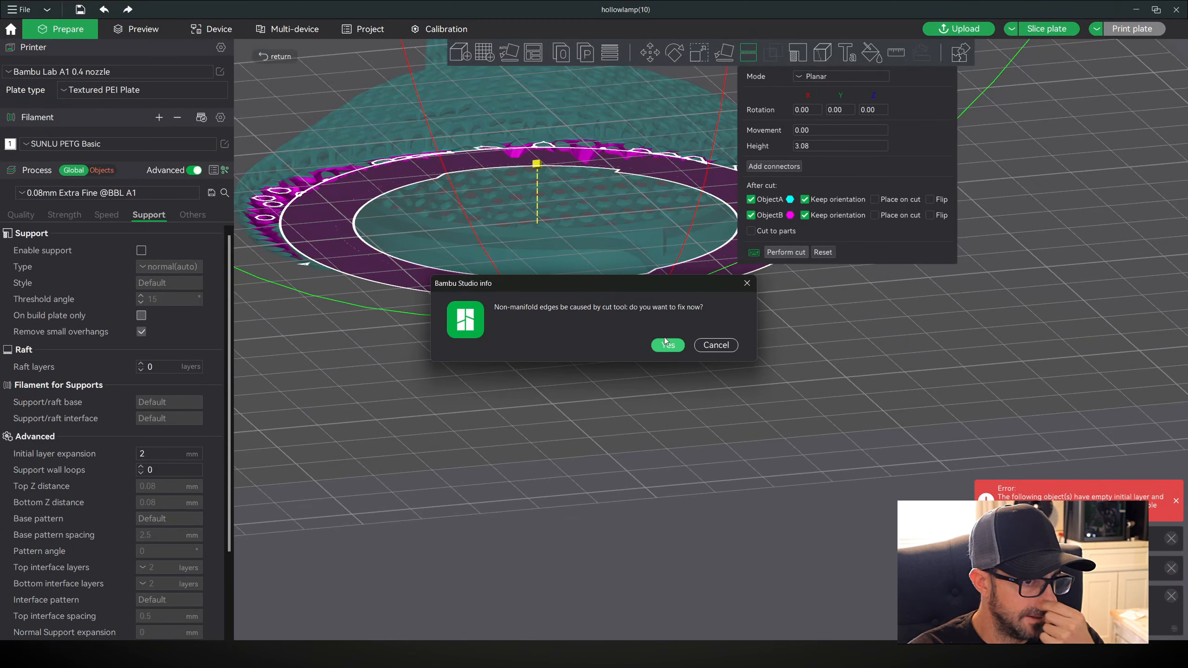
click(707, 346)
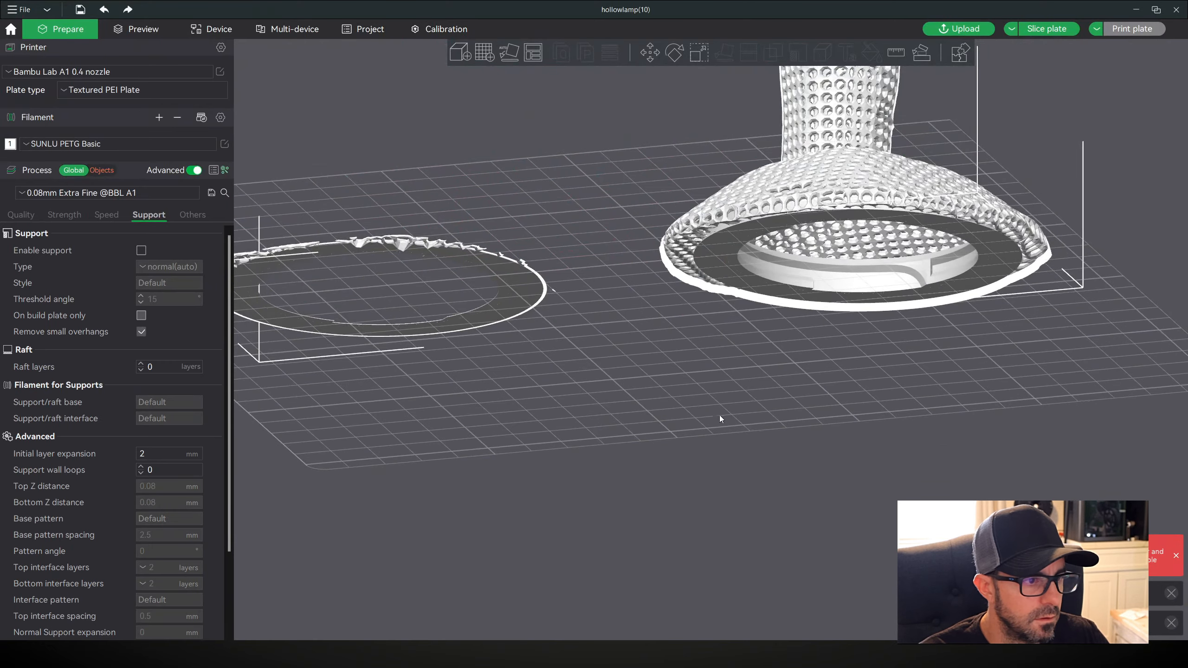
- Delete the thin ring cut off the lampshade's underside
drag(719, 415, 720, 435)
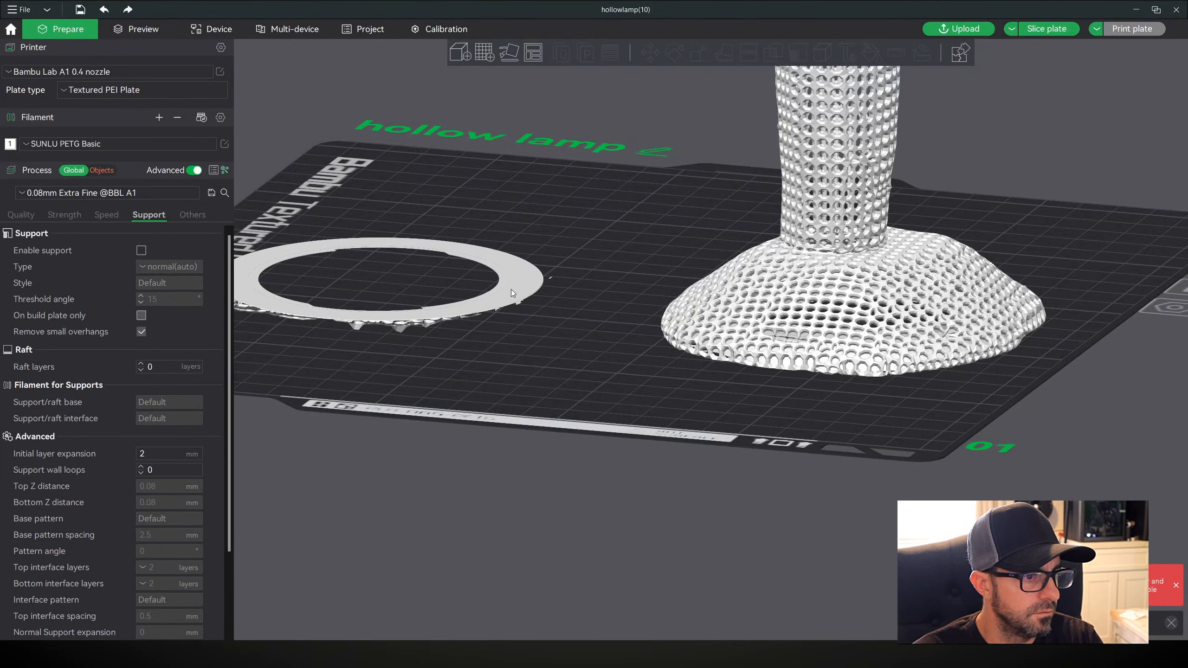
drag(520, 295, 571, 212)
key(Delete)
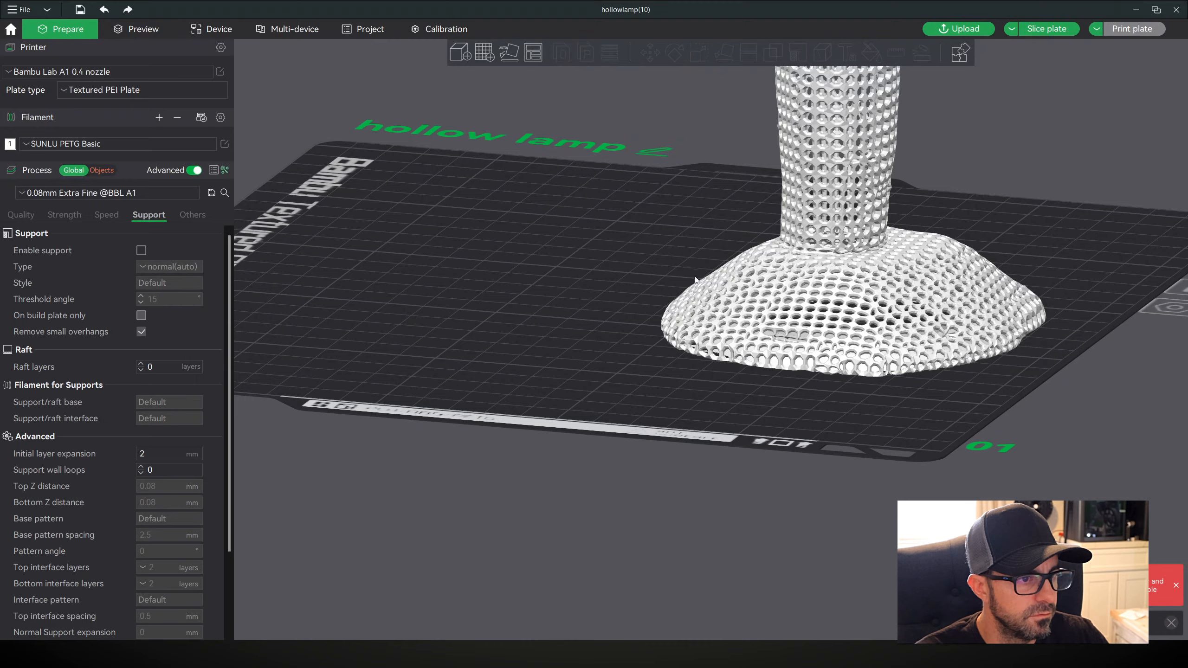
- Run the model repair on the remaining cactus lampshade
drag(761, 393, 659, 338)
scroll(790, 410, down, 4)
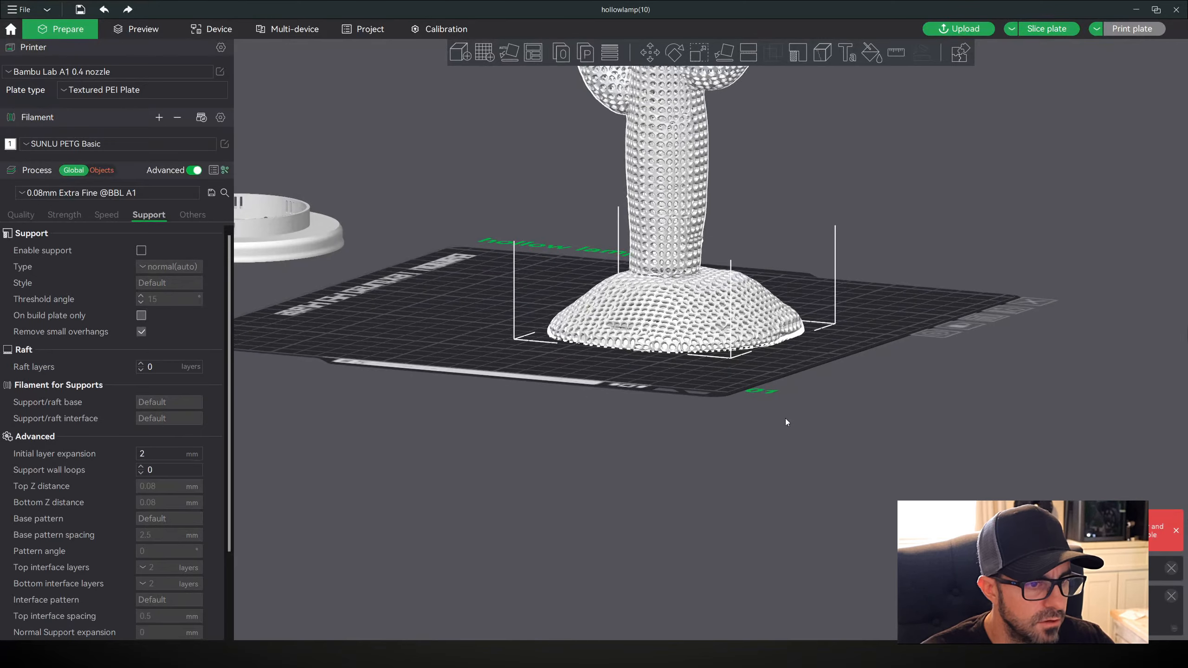
drag(785, 418, 786, 445)
drag(698, 344, 678, 317)
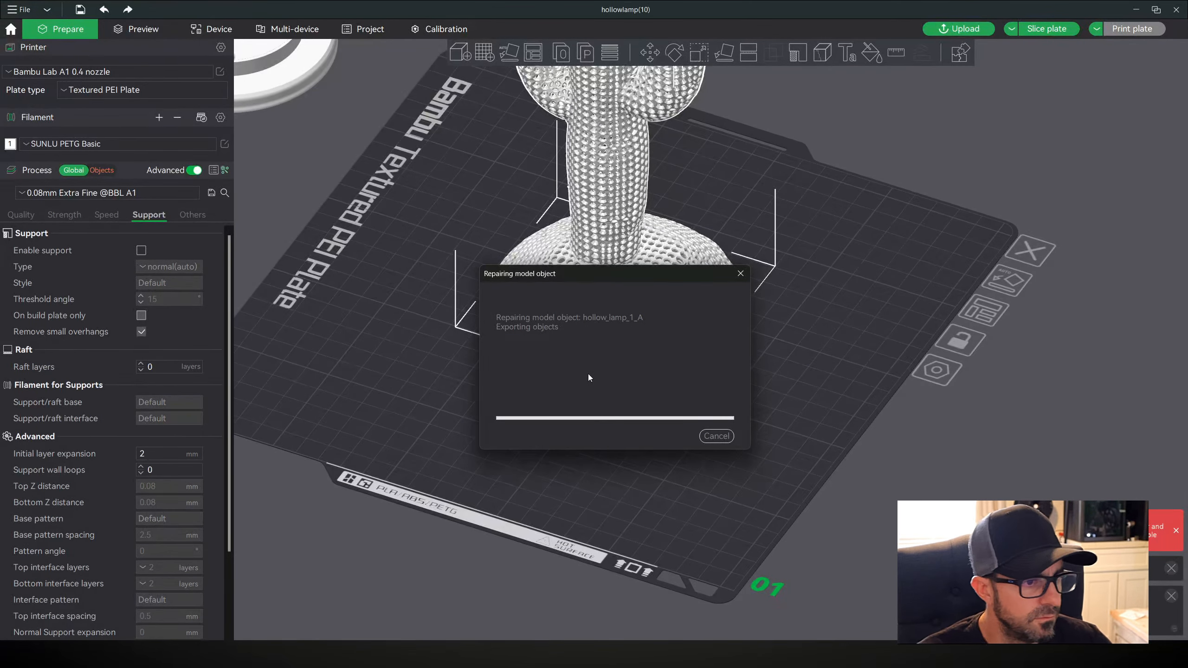